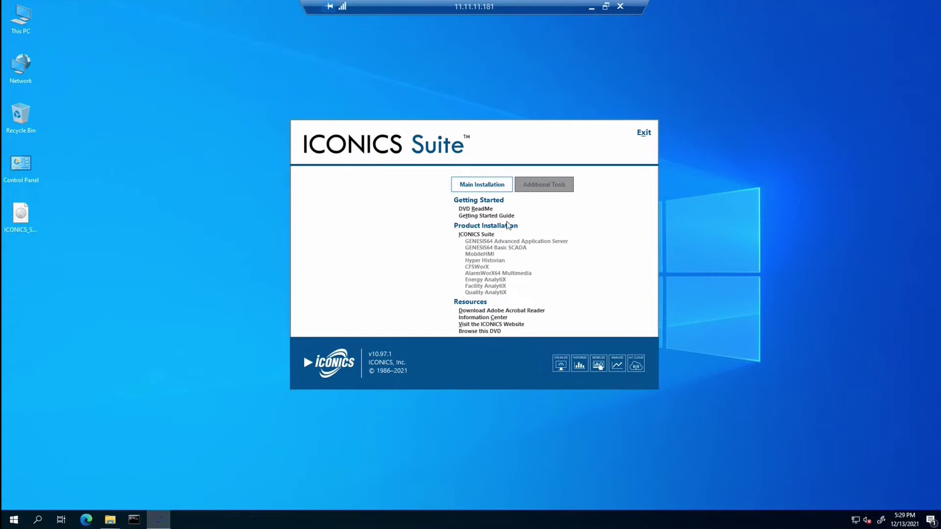
- Open the DeviceXPlorer OPC Server Readme from the additional tools of the ICONICS Suite installer
{"action": "left_click", "coordinate": [536, 189]}
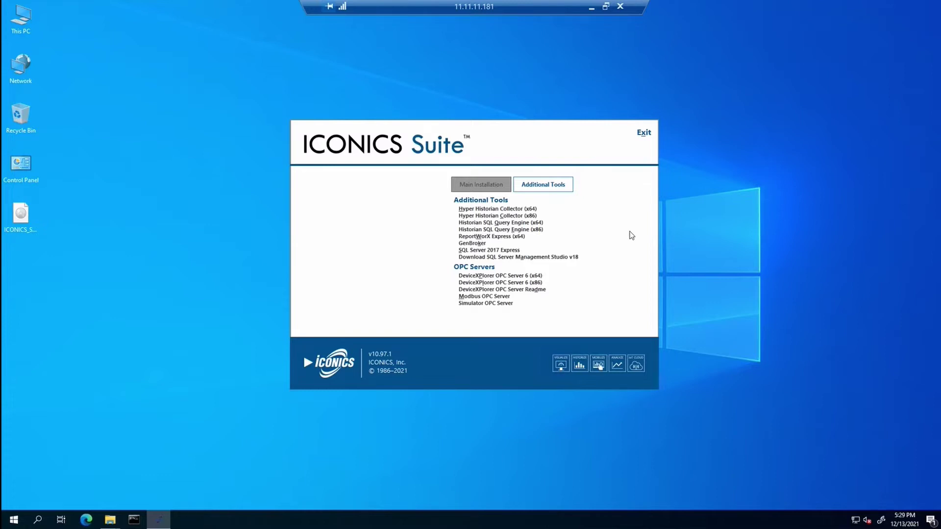
{"action": "mouse_move", "coordinate": [533, 277]}
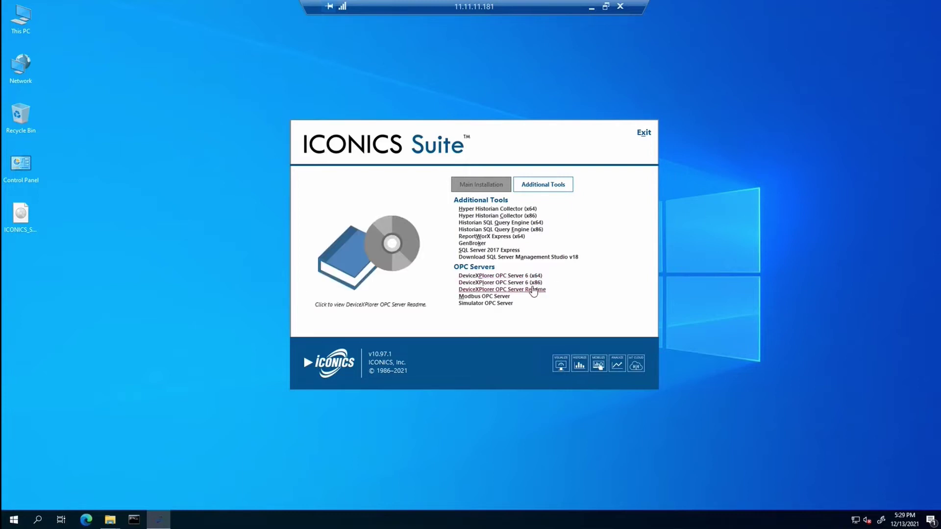
{"action": "left_click", "coordinate": [533, 291]}
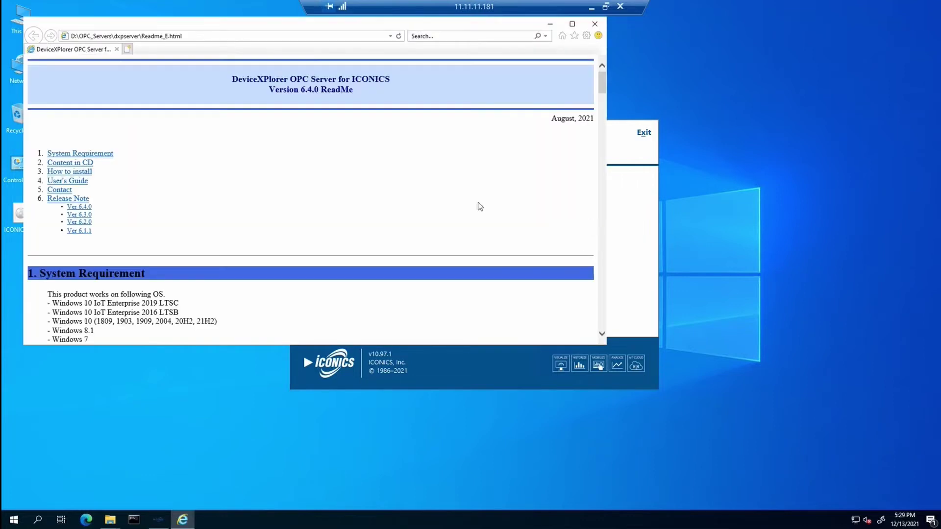
- Examine the Readme's system requirements, CD contents and installation notes, including the DCOM note for GENESIS64, and minimize it
{"action": "scroll", "coordinate": [358, 191], "scroll_direction": "down", "scroll_amount": 6}
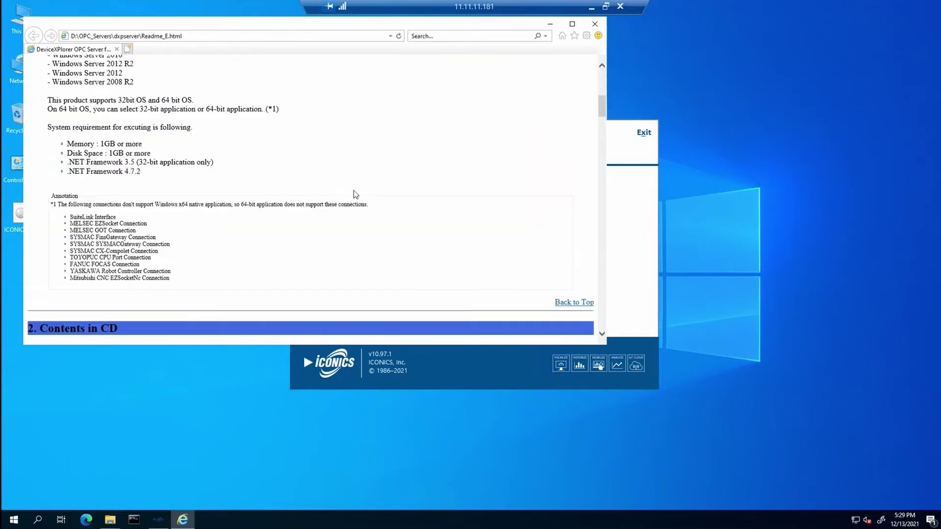
{"action": "scroll", "coordinate": [338, 193], "scroll_direction": "up", "scroll_amount": 2}
{"action": "scroll", "coordinate": [330, 192], "scroll_direction": "down", "scroll_amount": 7}
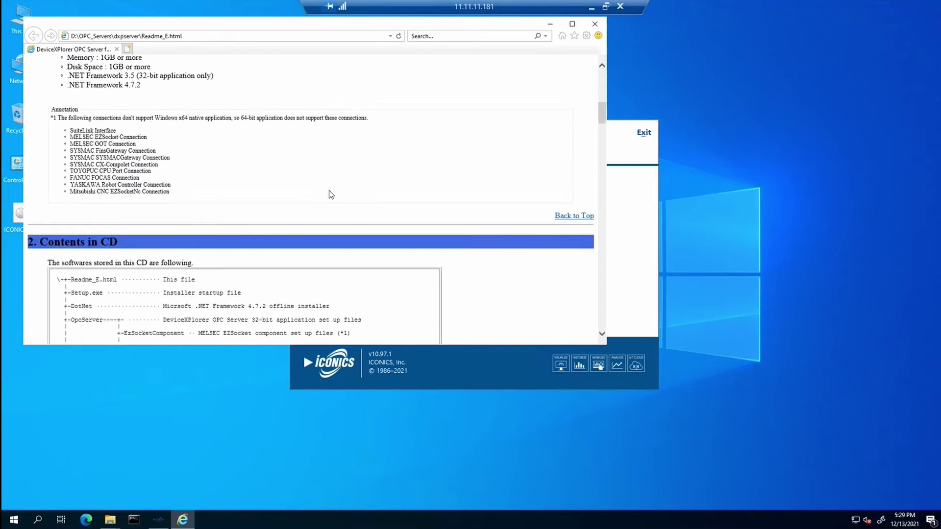
{"action": "scroll", "coordinate": [330, 191], "scroll_direction": "down", "scroll_amount": 1}
{"action": "left_click", "coordinate": [240, 35]}
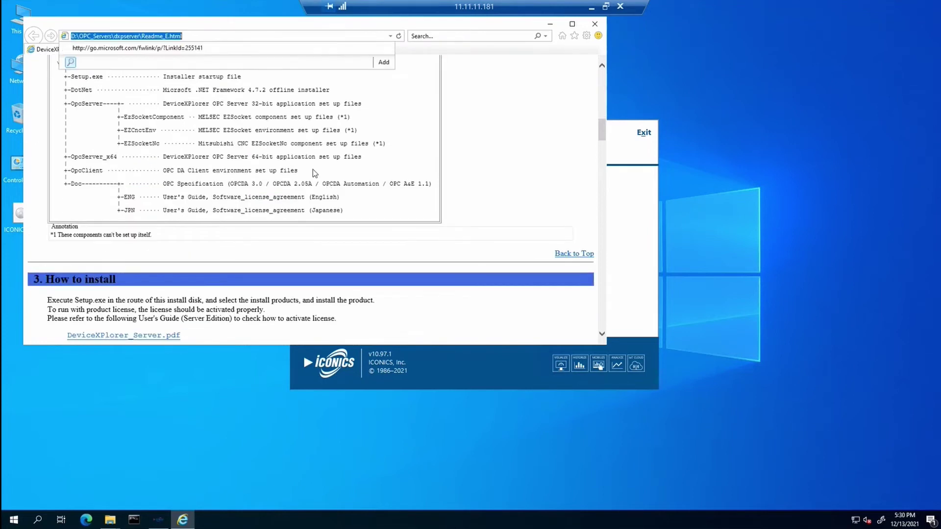
{"action": "scroll", "coordinate": [319, 174], "scroll_direction": "down", "scroll_amount": 2}
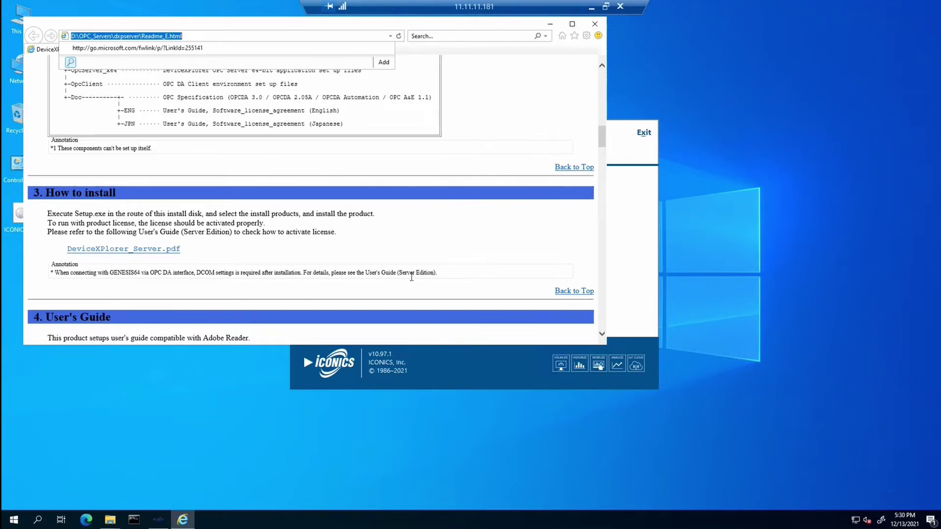
{"action": "left_click", "coordinate": [440, 273]}
{"action": "left_click_drag", "start_coordinate": [443, 272], "coordinate": [52, 273]}
{"action": "left_click", "coordinate": [225, 256]}
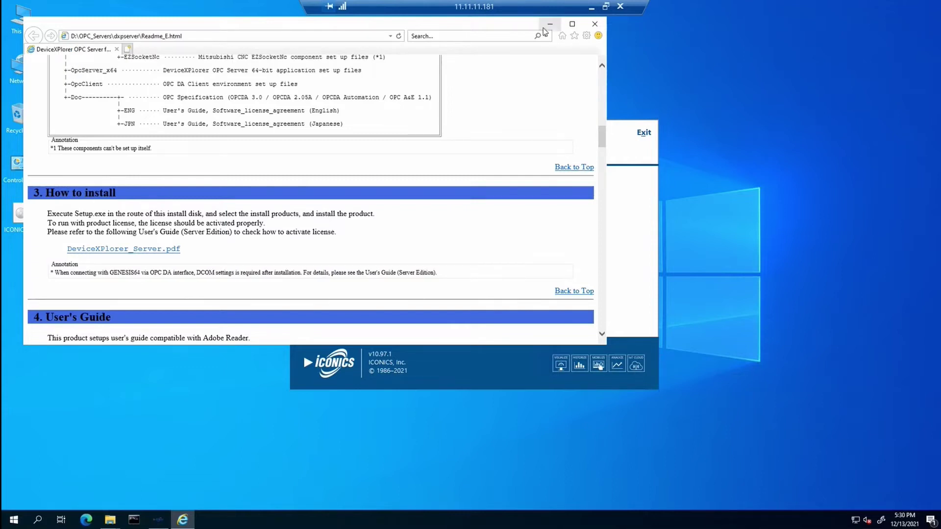
{"action": "left_click", "coordinate": [549, 25]}
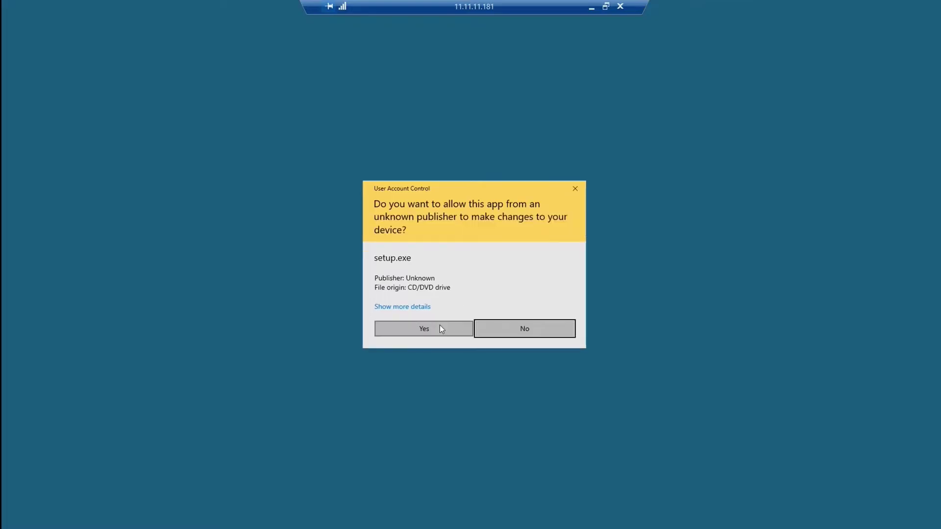
- Allow the DeviceXPlorer OPC Server 6 (x64) setup to run and advance the installation wizard to the customer information
{"action": "left_click", "coordinate": [440, 327]}
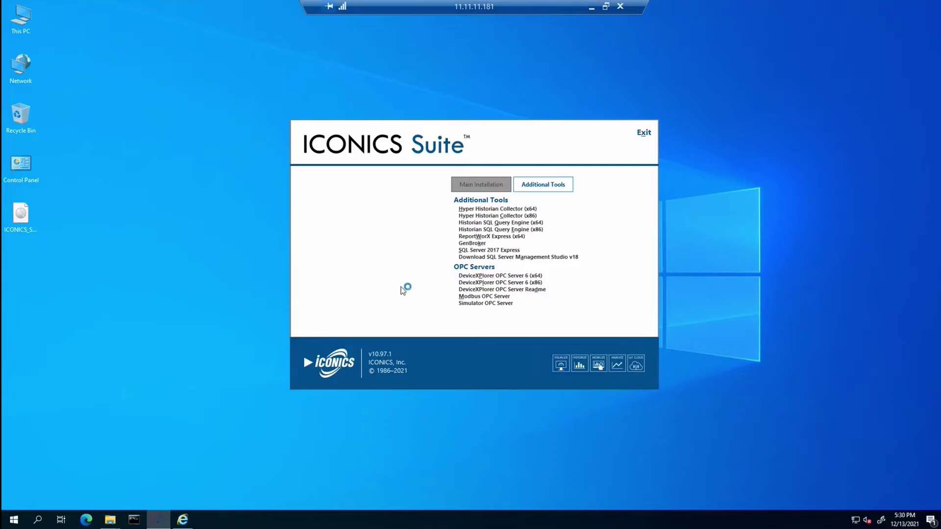
{"action": "left_click", "coordinate": [503, 281]}
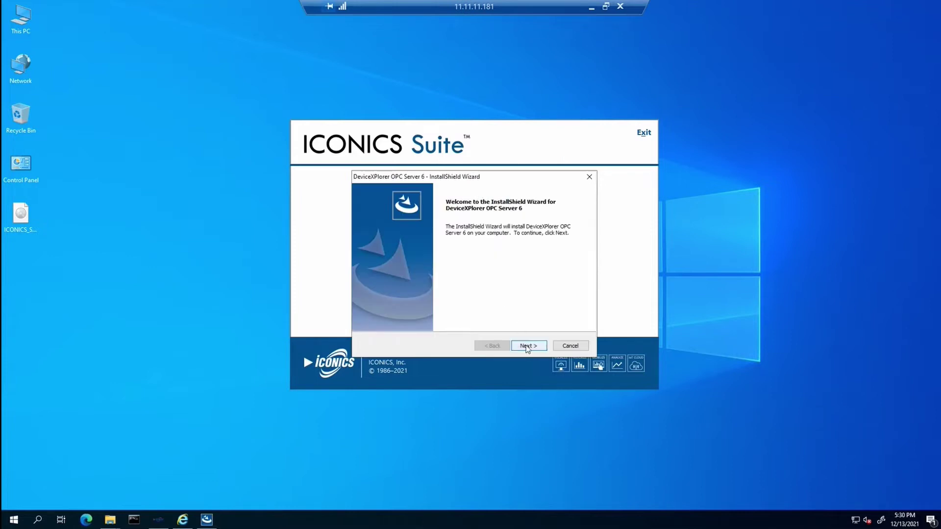
{"action": "left_click", "coordinate": [527, 346]}
{"action": "left_click", "coordinate": [538, 346]}
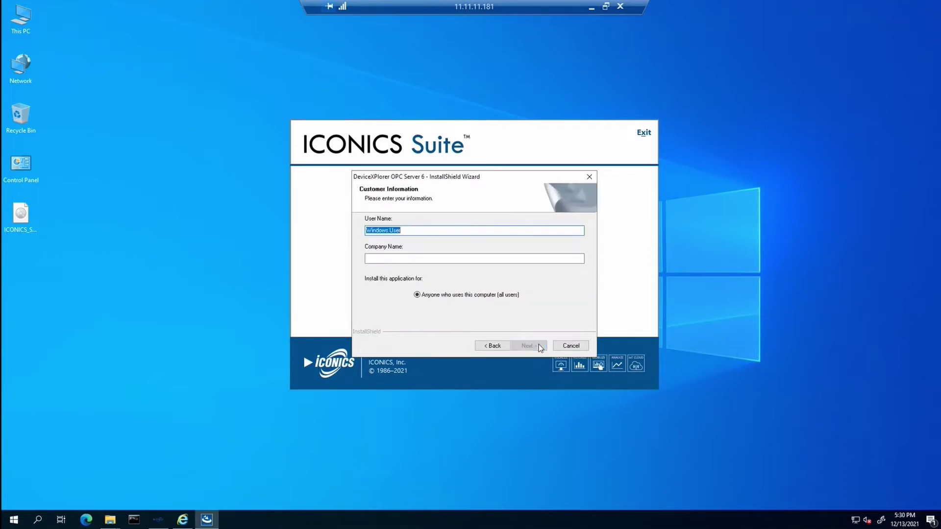
- Set the company name to iconics, keep the default destination folder, and view the installable features
{"action": "left_click", "coordinate": [460, 258]}
{"action": "type", "text": "ico"}
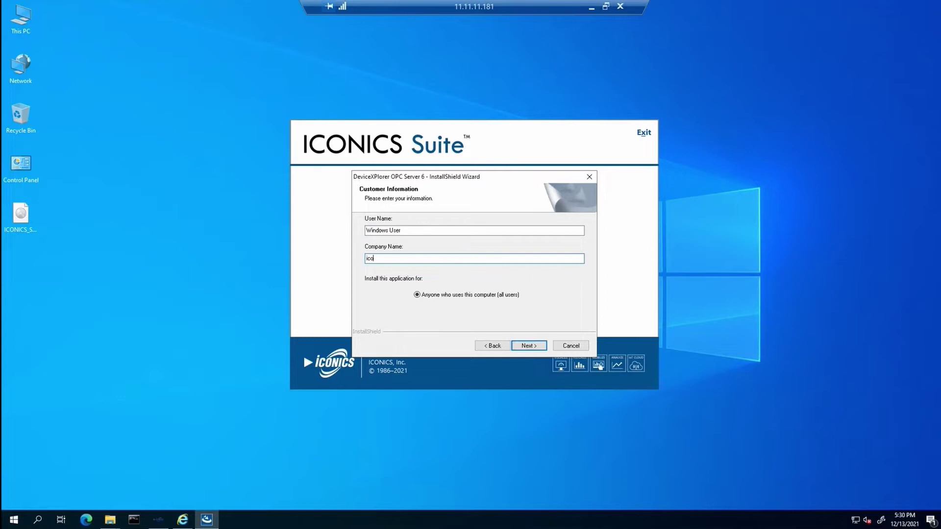
{"action": "type", "text": "nics"}
{"action": "left_click", "coordinate": [528, 346]}
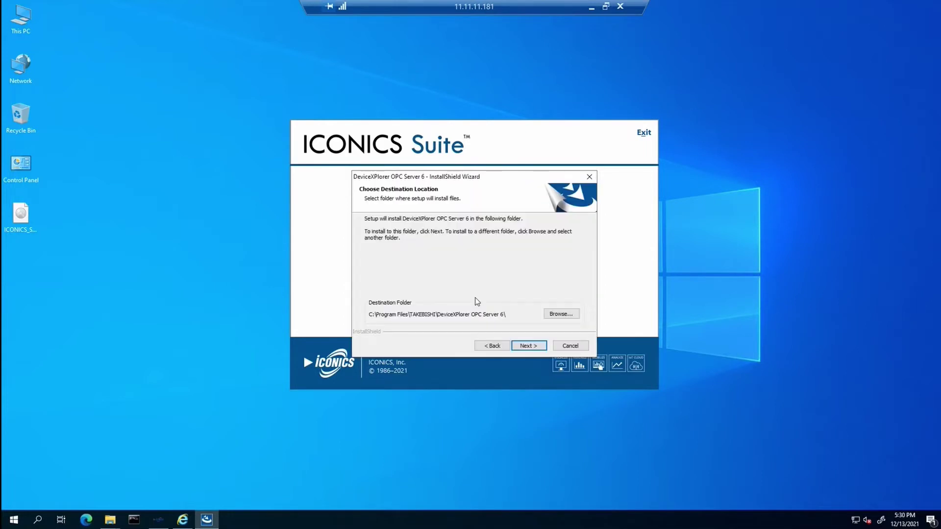
{"action": "left_click", "coordinate": [529, 346]}
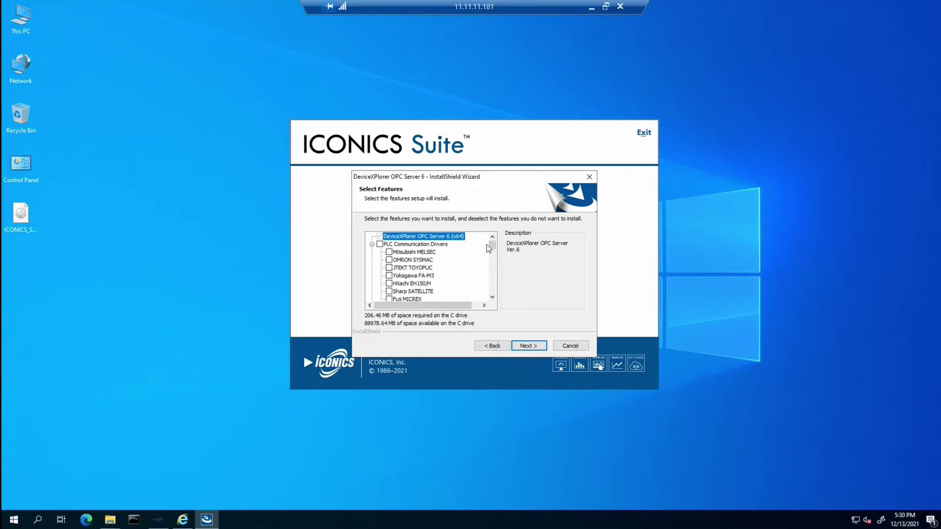
{"action": "mouse_move", "coordinate": [490, 248]}
{"action": "left_mouse_down"}
{"action": "mouse_move", "coordinate": [495, 285]}
{"action": "mouse_move", "coordinate": [493, 248]}
{"action": "left_mouse_up"}
- Switch to the 11.11.11.112 remote session and check the identity account of DeviceXPlorer OPC Server 6 in the DCOM configuration
{"action": "left_click", "coordinate": [593, 8]}
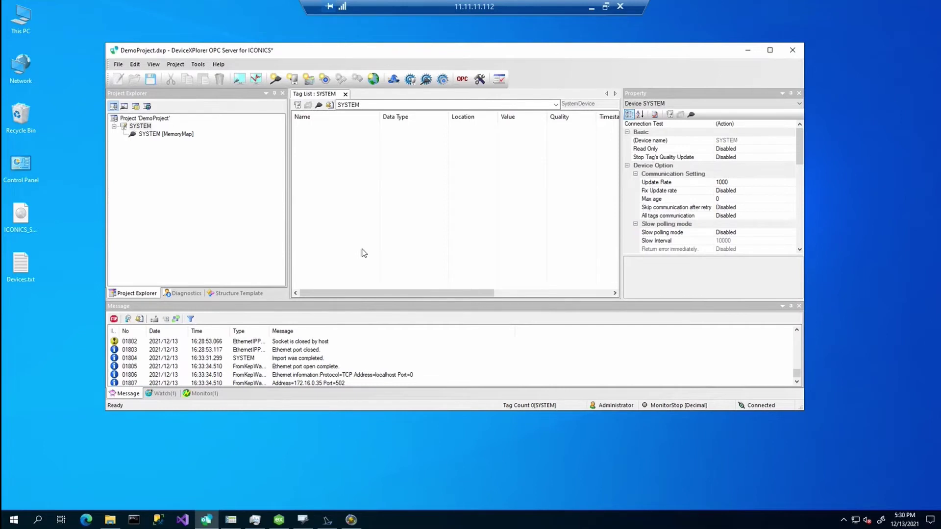
{"action": "left_click", "coordinate": [352, 519]}
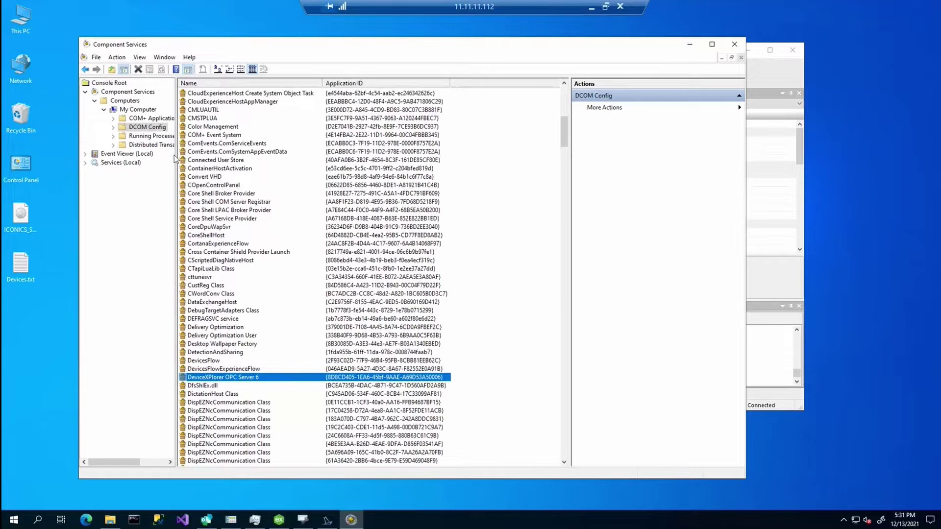
{"action": "right_click", "coordinate": [223, 384]}
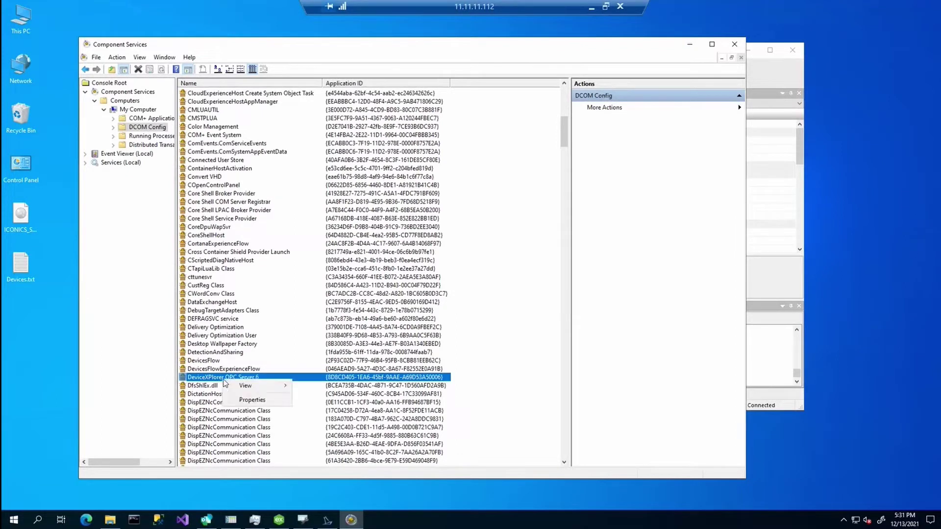
{"action": "left_click", "coordinate": [247, 403]}
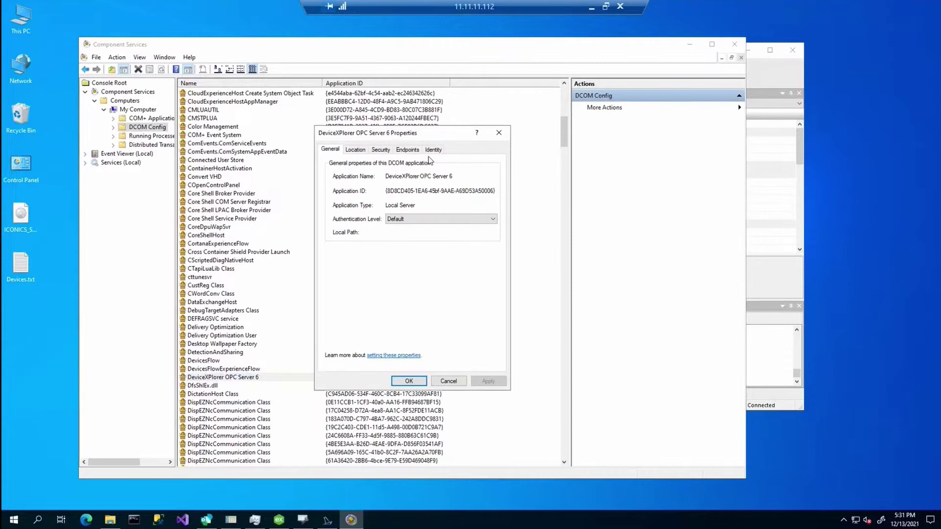
{"action": "left_click", "coordinate": [433, 149]}
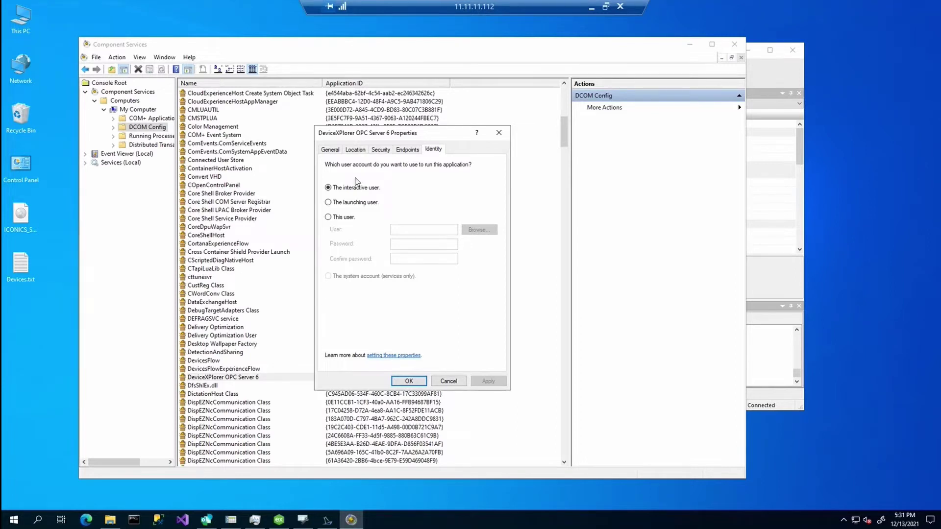
{"action": "left_click", "coordinate": [449, 381]}
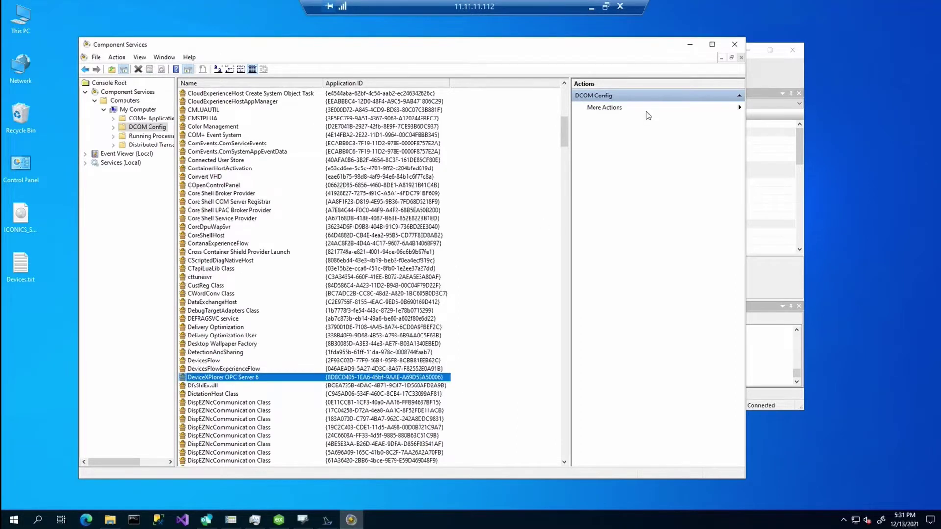
{"action": "left_click", "coordinate": [689, 47]}
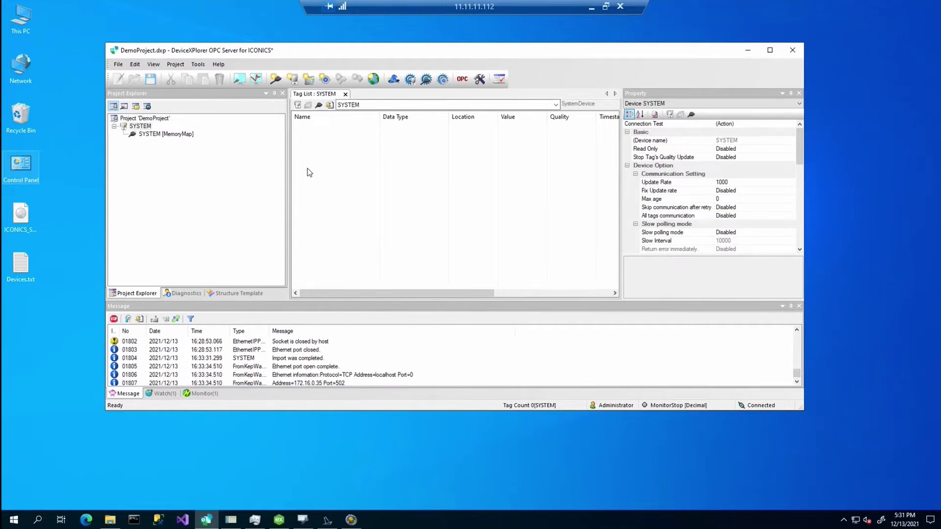
- Check the Takebishi DXP license entries among the data connectors in MonitorWorX64 Viewer, and close the viewer
{"action": "left_click", "coordinate": [843, 520]}
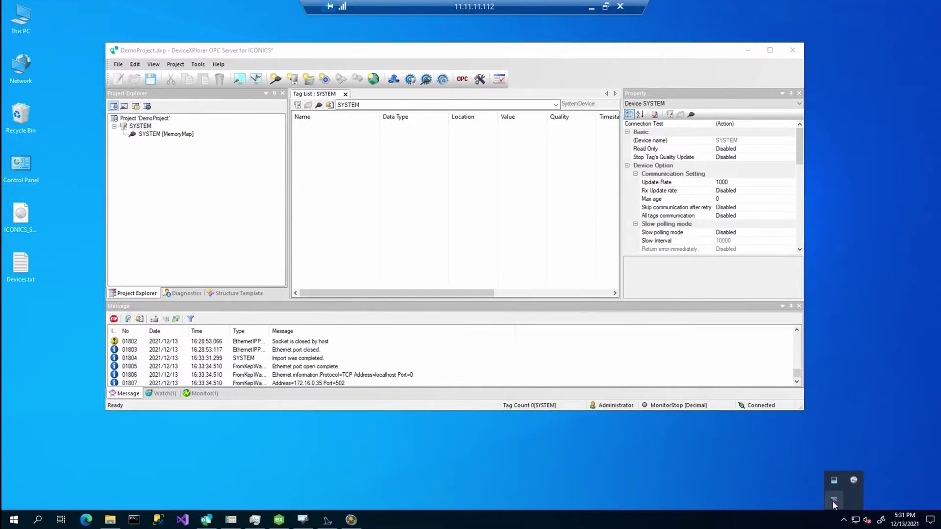
{"action": "left_click", "coordinate": [833, 501]}
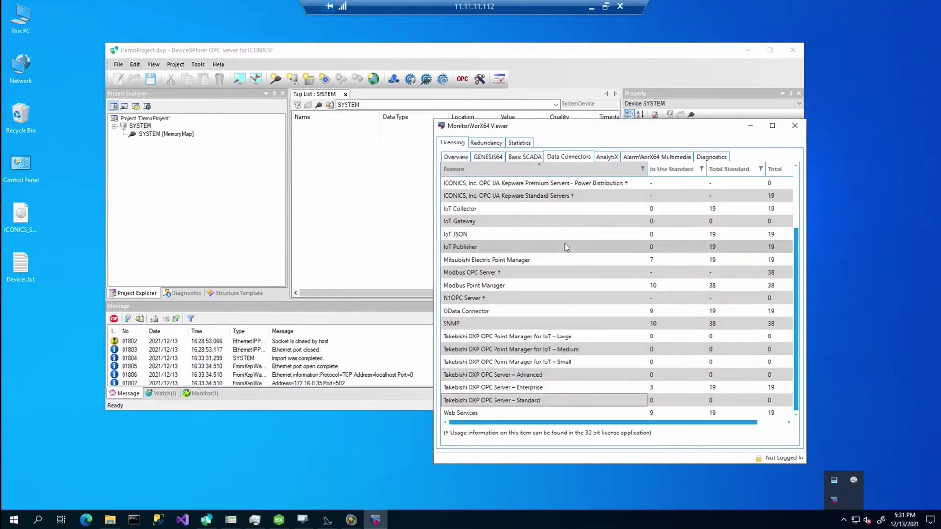
{"action": "left_click_drag", "start_coordinate": [555, 128], "coordinate": [334, 60]}
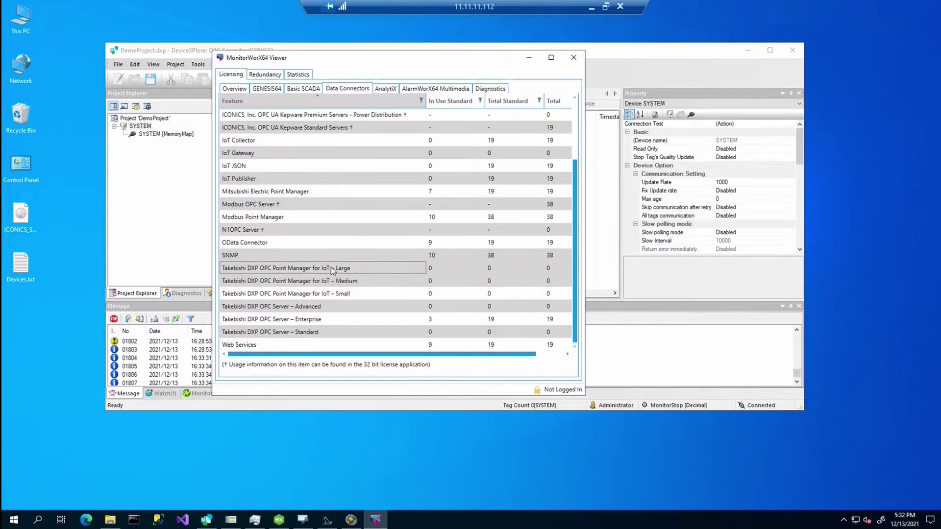
{"action": "left_click", "coordinate": [573, 58]}
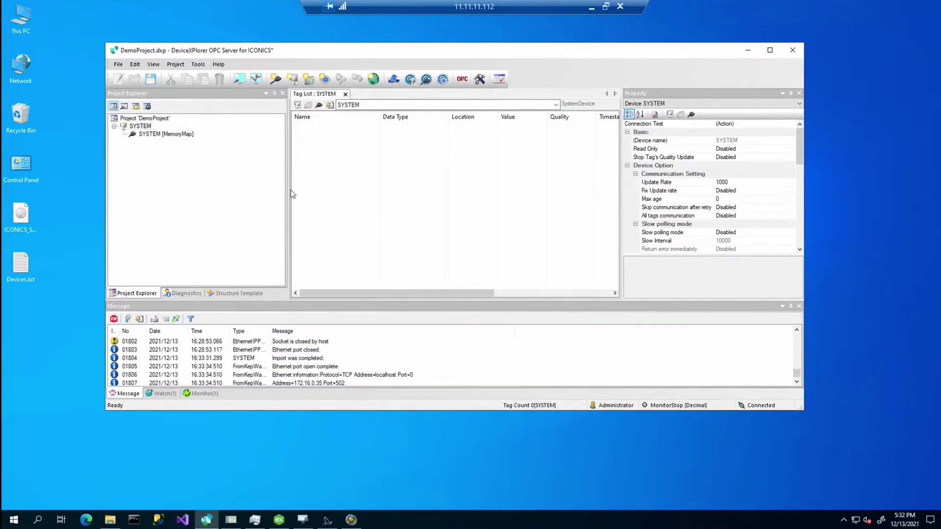
- Display the DeviceXPlorer license information for the components and maximize the window
{"action": "left_click", "coordinate": [219, 65]}
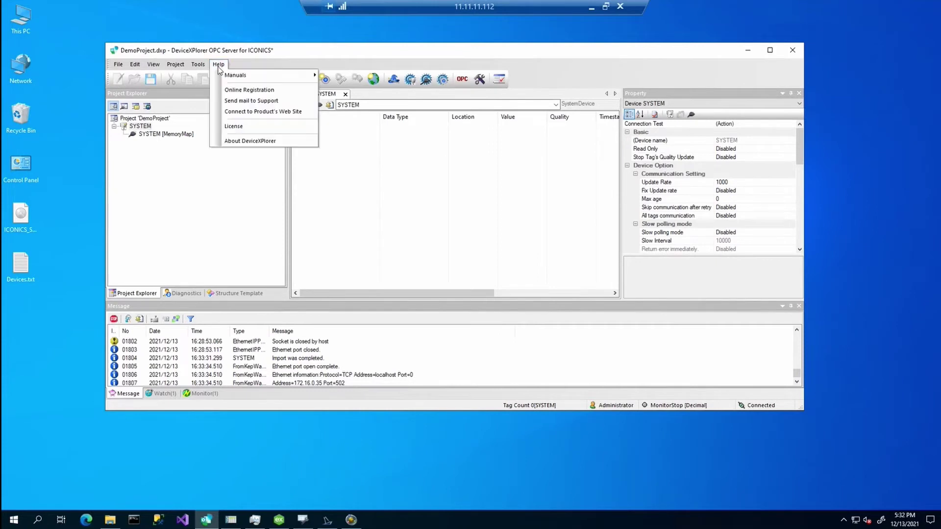
{"action": "left_click", "coordinate": [238, 128]}
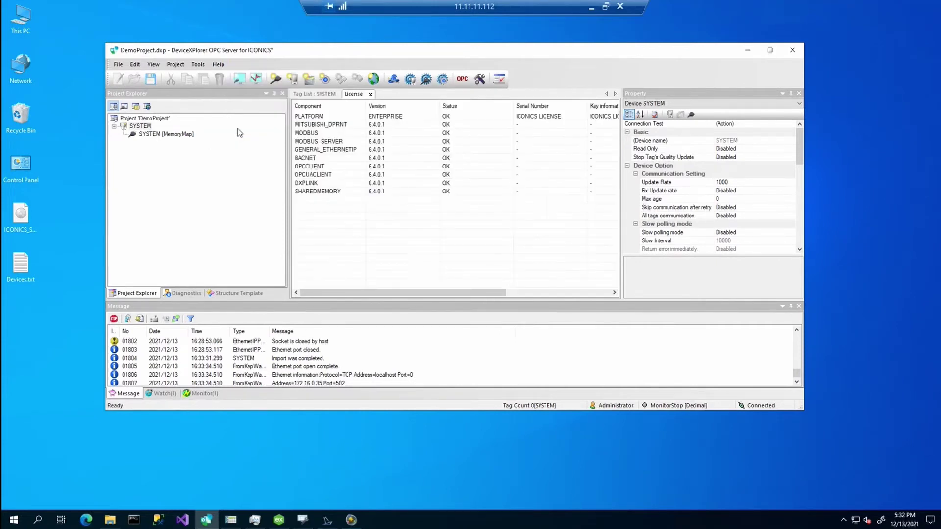
{"action": "left_click", "coordinate": [770, 51]}
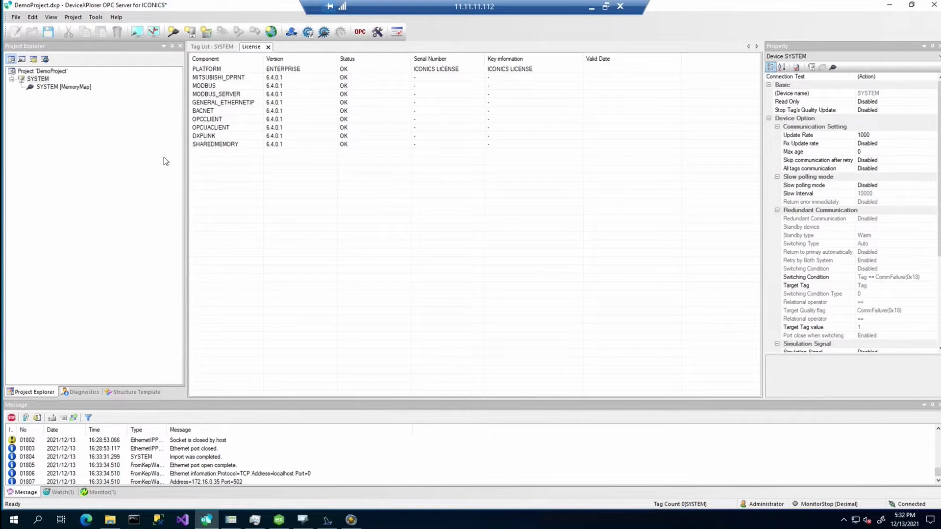
- Start the Project Wizard on DemoProject and choose the Koyo Modbus Ethernet driver for the new device
{"action": "left_click", "coordinate": [55, 73]}
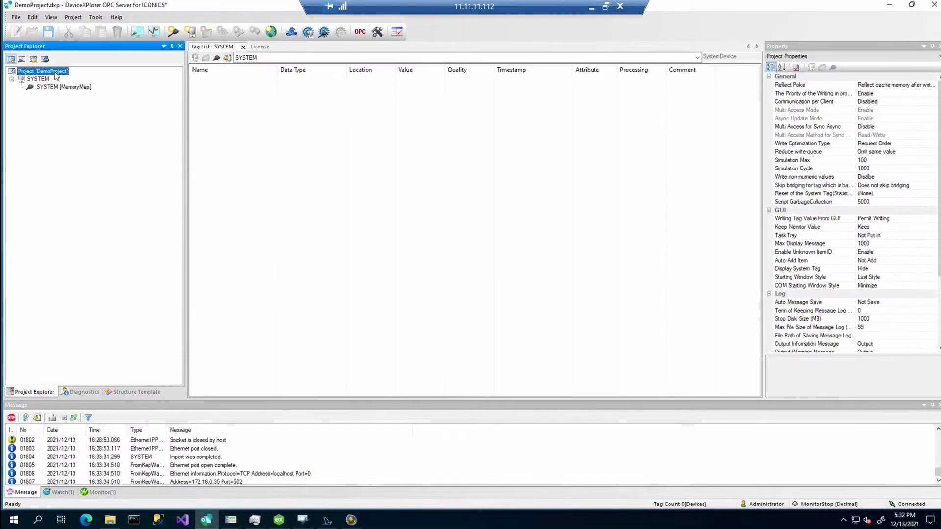
{"action": "right_click", "coordinate": [55, 74]}
{"action": "mouse_move", "coordinate": [62, 77]}
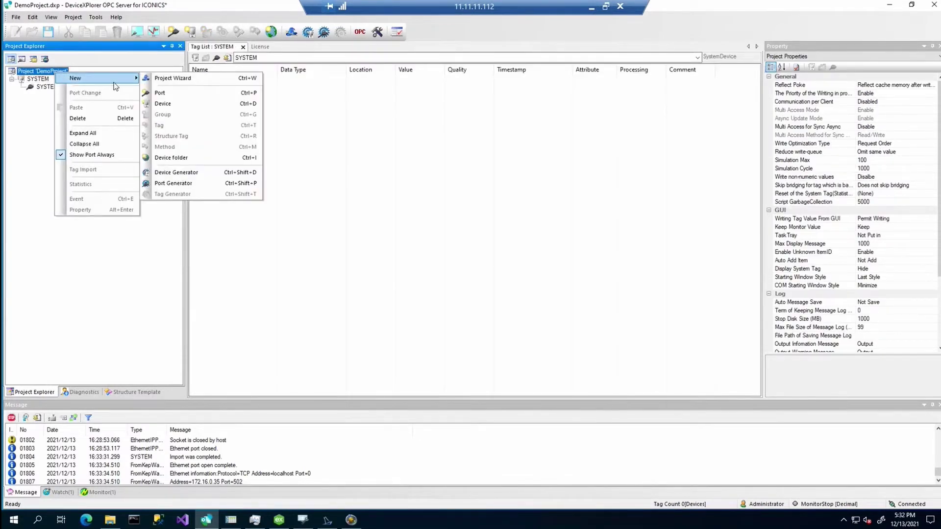
{"action": "left_click", "coordinate": [171, 81]}
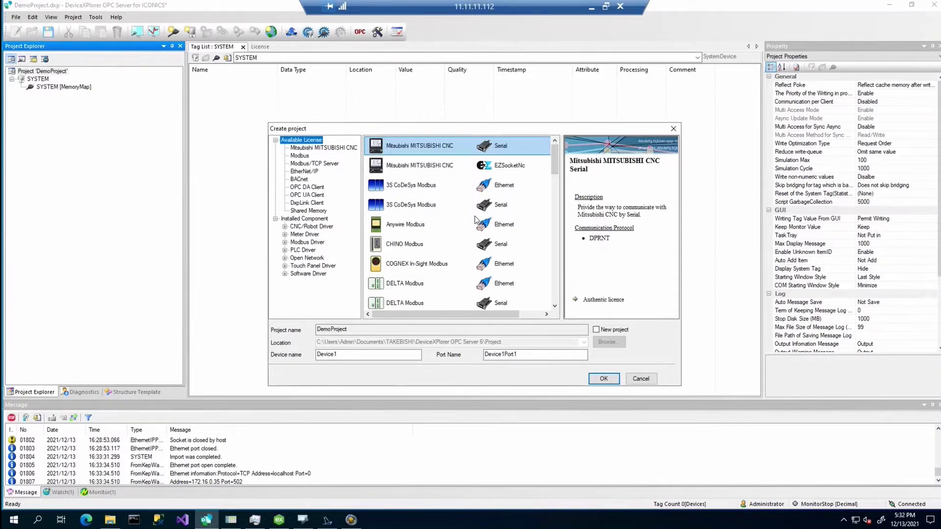
{"action": "scroll", "coordinate": [475, 218], "scroll_direction": "down", "scroll_amount": 1}
{"action": "scroll", "coordinate": [476, 218], "scroll_direction": "down", "scroll_amount": 1}
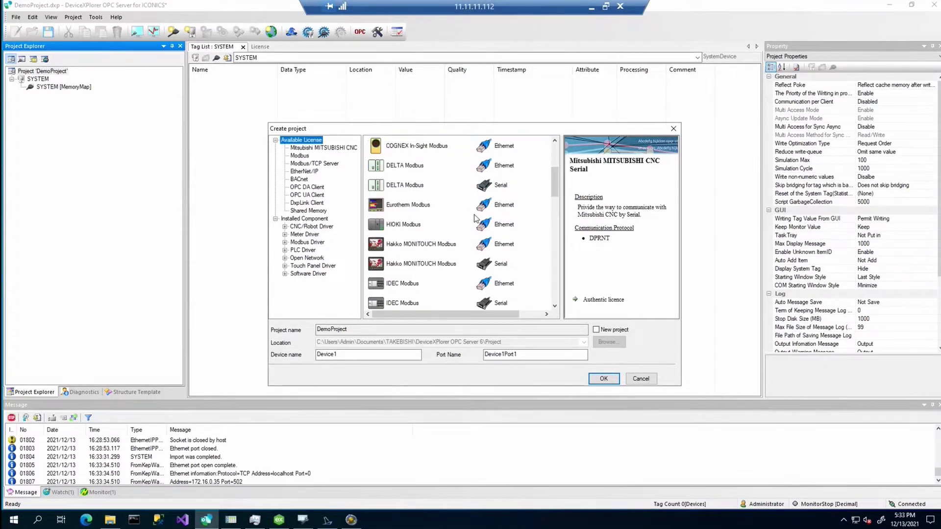
{"action": "scroll", "coordinate": [475, 218], "scroll_direction": "down", "scroll_amount": 2}
{"action": "left_click", "coordinate": [413, 211]}
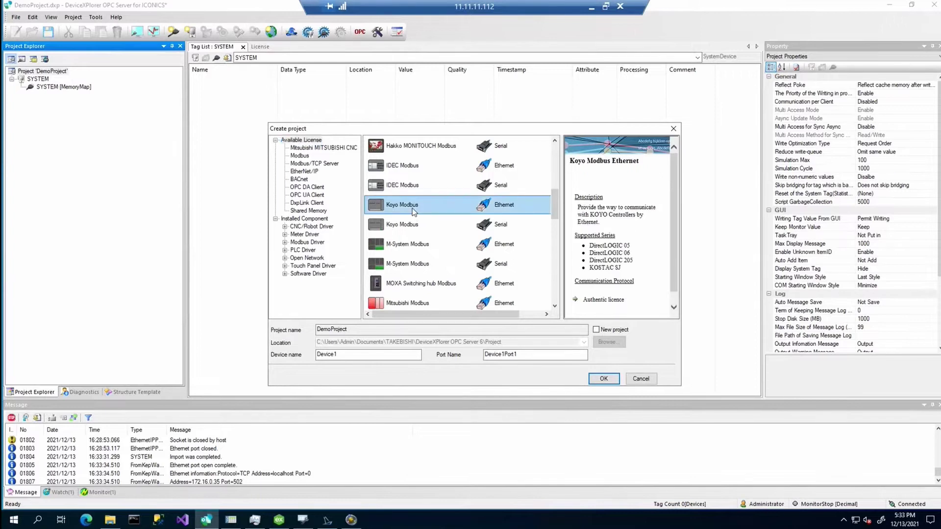
- Name the new device Koyo and continue to its port properties
{"action": "double_click", "coordinate": [333, 354]}
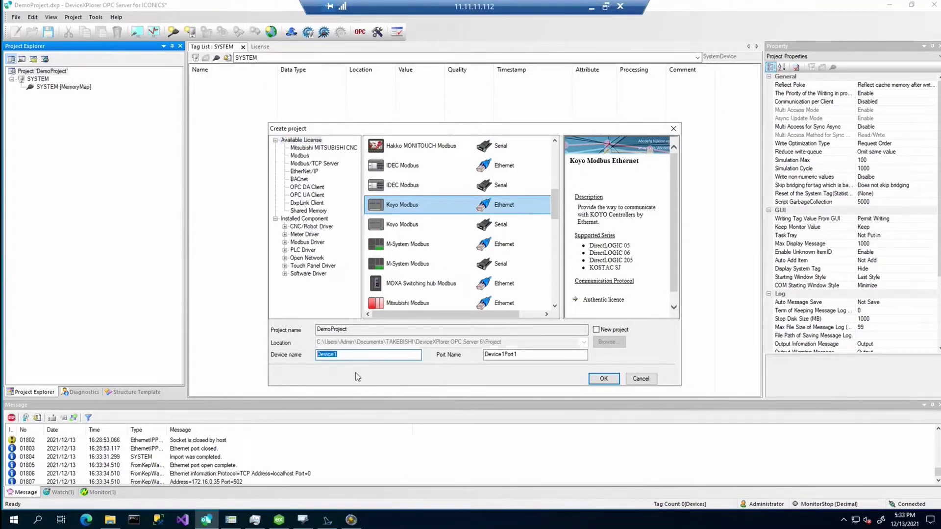
{"action": "type", "text": "Koyo"}
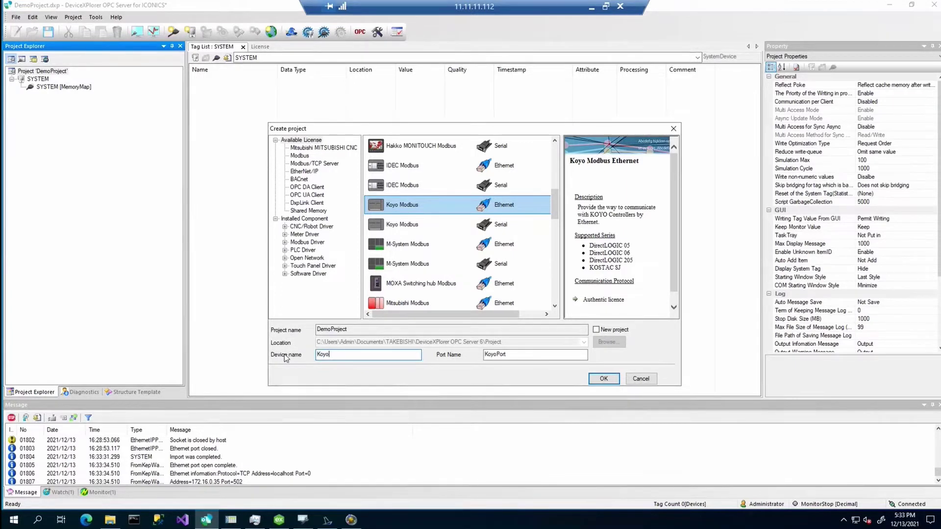
{"action": "left_click", "coordinate": [604, 379]}
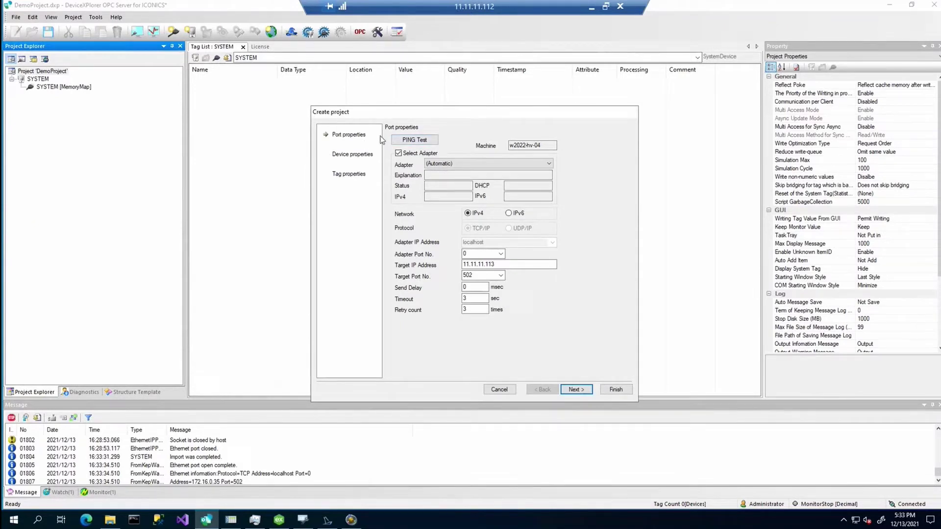
- Set the Koyo port's target IP address to 172.16.0.35 and run the ping test
{"action": "left_click", "coordinate": [505, 263]}
{"action": "left_click_drag", "start_coordinate": [505, 264], "coordinate": [399, 272]}
{"action": "type", "text": "172.16.0.35"}
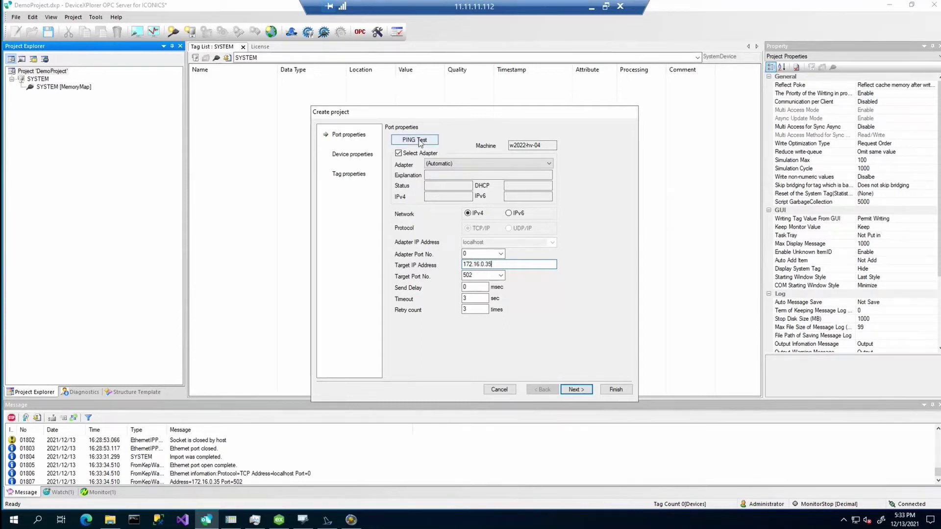
{"action": "left_click", "coordinate": [420, 141]}
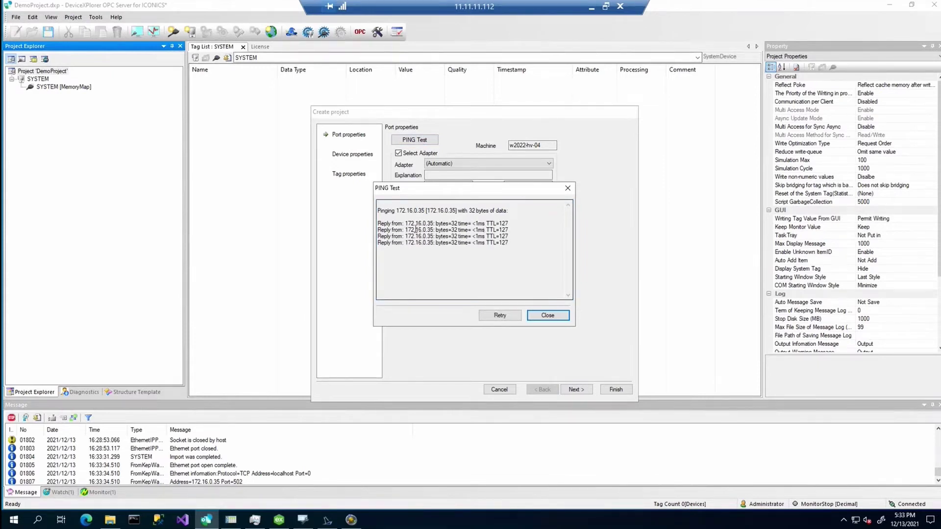
{"action": "left_click", "coordinate": [546, 315]}
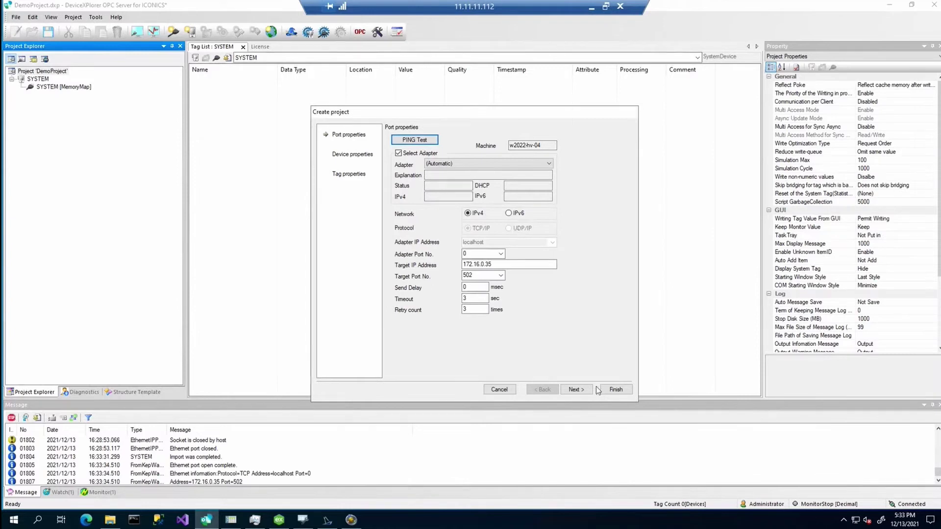
- Set the Koyo device's address area to 1~65535 and run the connection test
{"action": "left_click", "coordinate": [577, 389]}
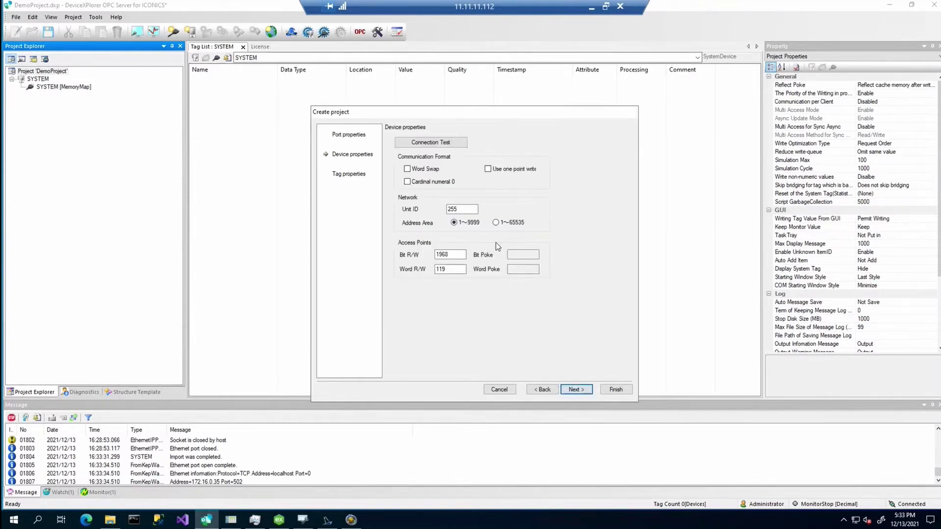
{"action": "left_click", "coordinate": [496, 223]}
{"action": "left_click", "coordinate": [446, 143]}
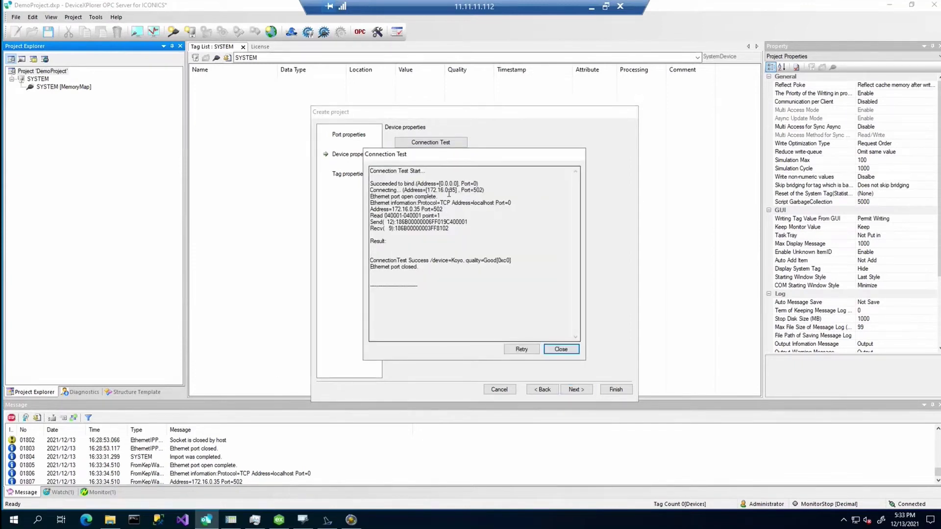
{"action": "left_click", "coordinate": [560, 349]}
- Define the device's tag with device type DI(1) and device number 61535, and finish the wizard
{"action": "left_click", "coordinate": [574, 390]}
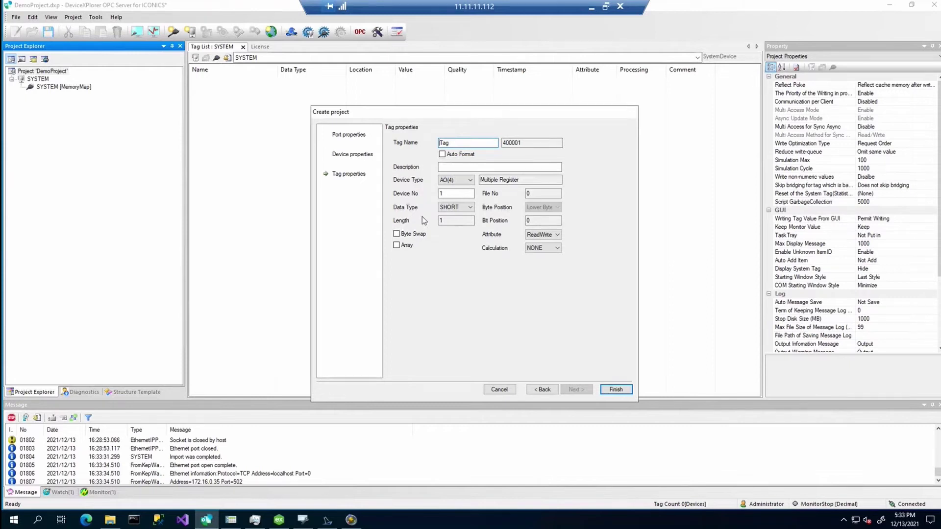
{"action": "left_click", "coordinate": [463, 180]}
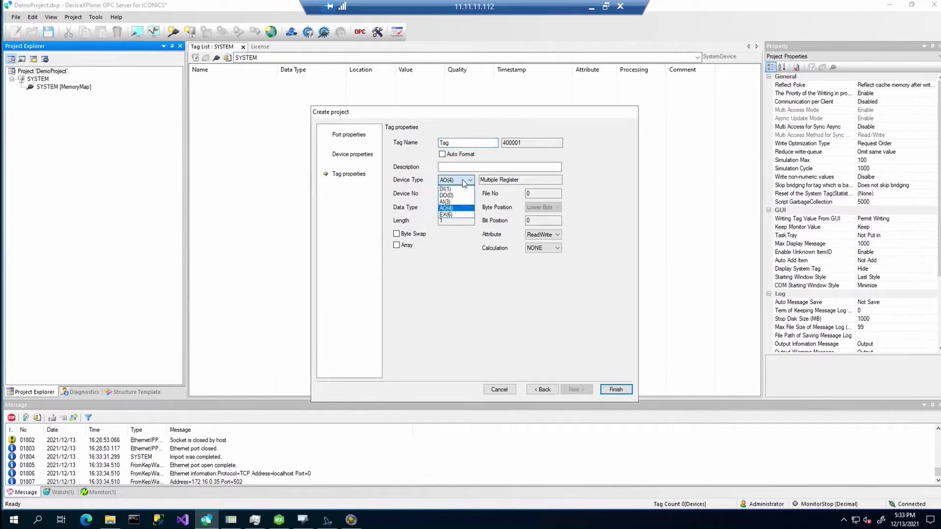
{"action": "left_click", "coordinate": [456, 189]}
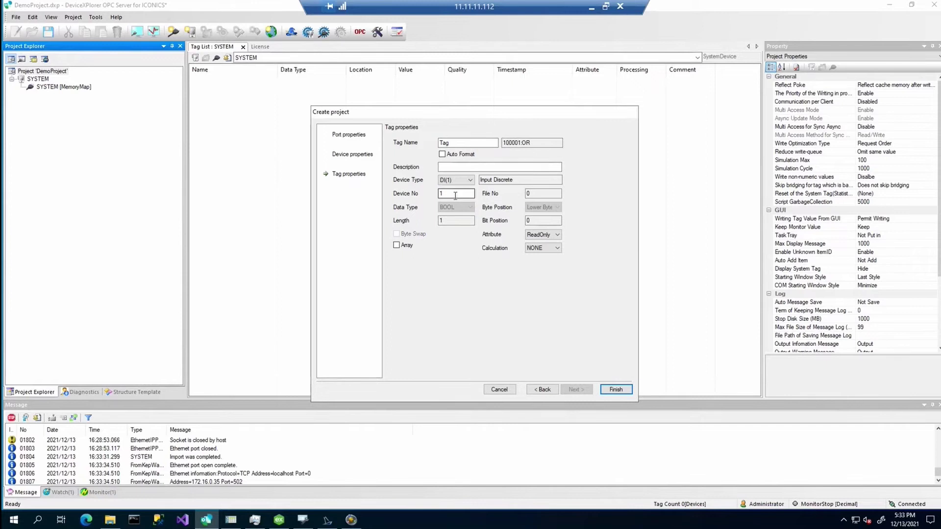
{"action": "key", "text": "Tab"}
{"action": "type", "text": "61535"}
{"action": "left_click", "coordinate": [610, 390]}
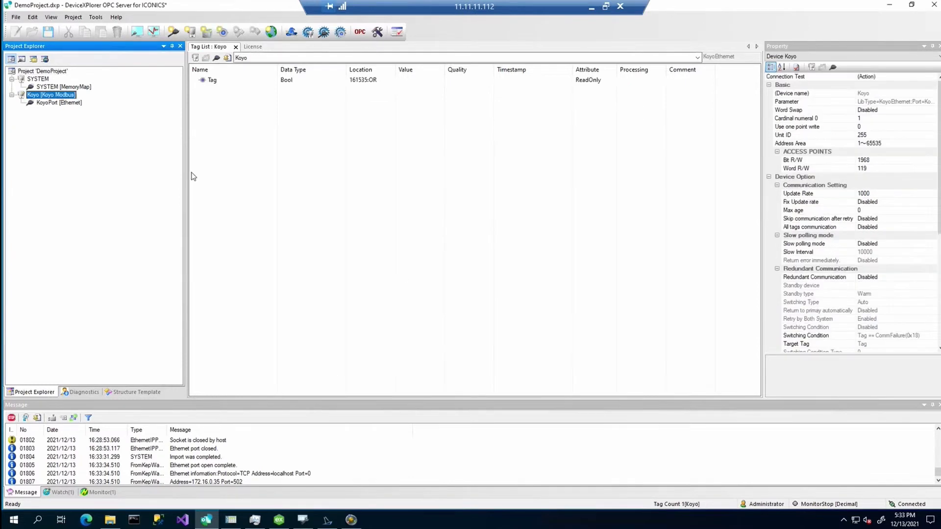
- Review the KoyoPort properties, start monitoring, and select the Koyo tag to check its live value
{"action": "left_click", "coordinate": [59, 104]}
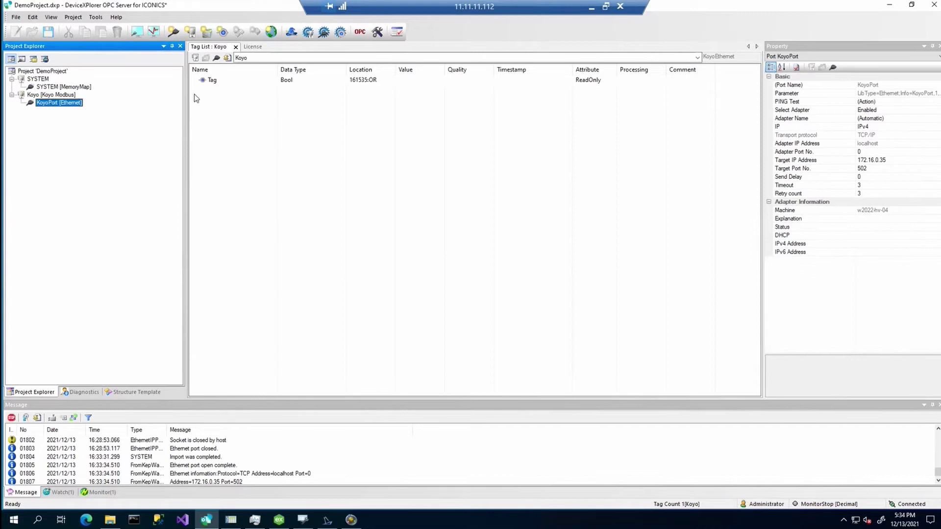
{"action": "left_click", "coordinate": [138, 33]}
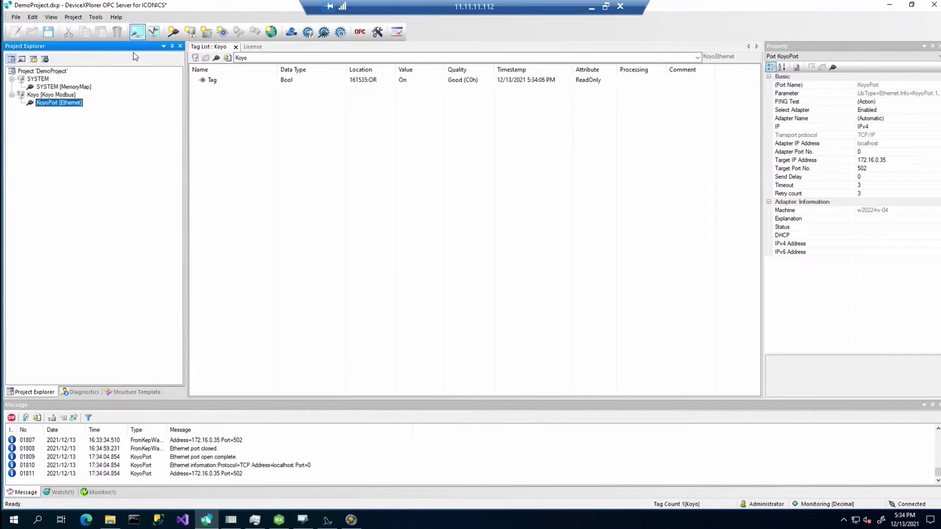
{"action": "left_click", "coordinate": [410, 82]}
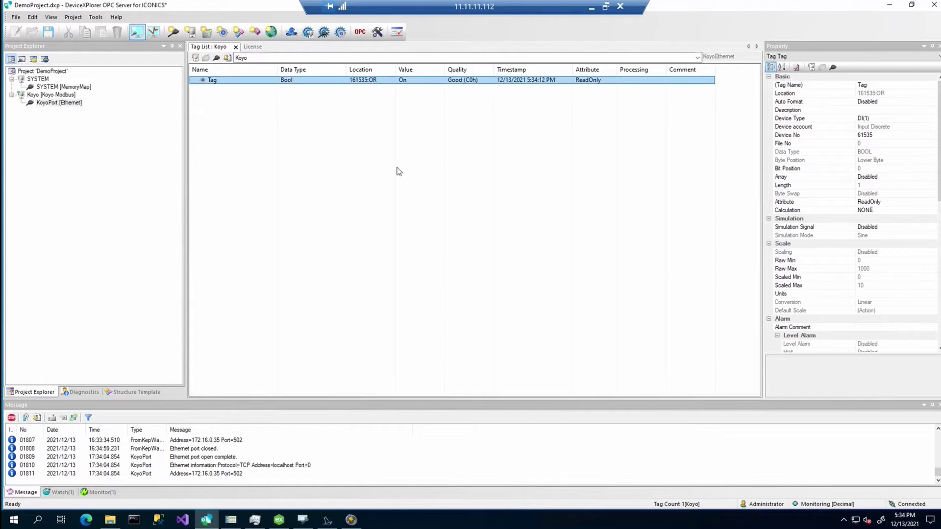
- Switch to Data Explorer, view the Koyo device's tag under Takebishi.Dxp.6 in OPC Data Access, and minimize the window
{"action": "left_click", "coordinate": [231, 520]}
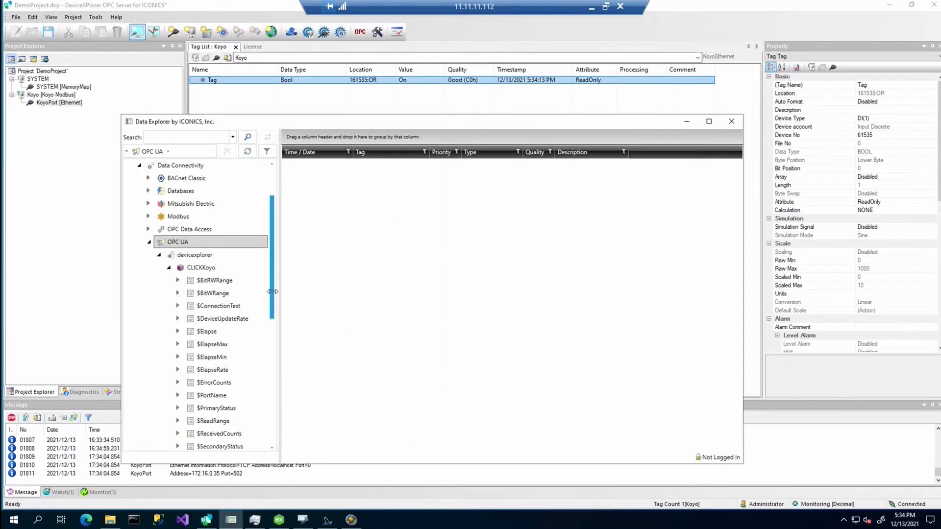
{"action": "double_click", "coordinate": [162, 243]}
{"action": "left_click", "coordinate": [176, 229]}
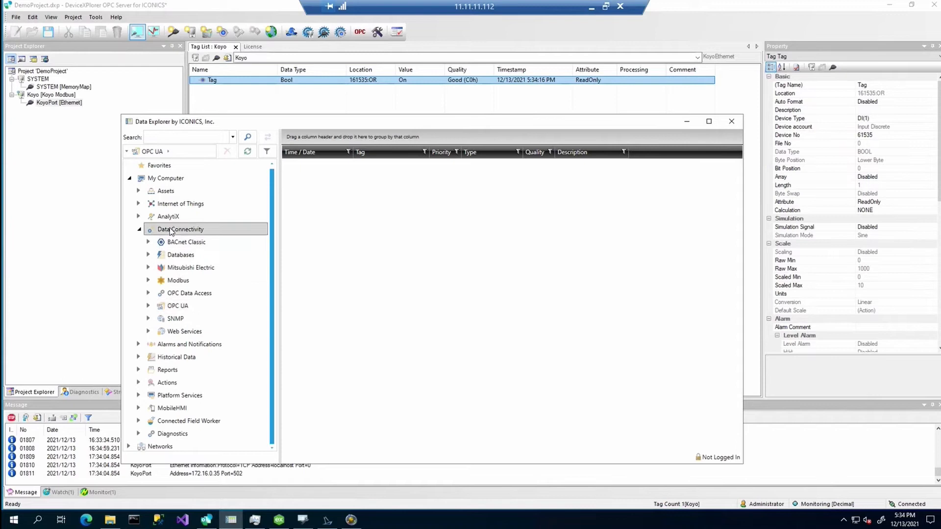
{"action": "right_click", "coordinate": [169, 228]}
{"action": "left_click", "coordinate": [207, 249]}
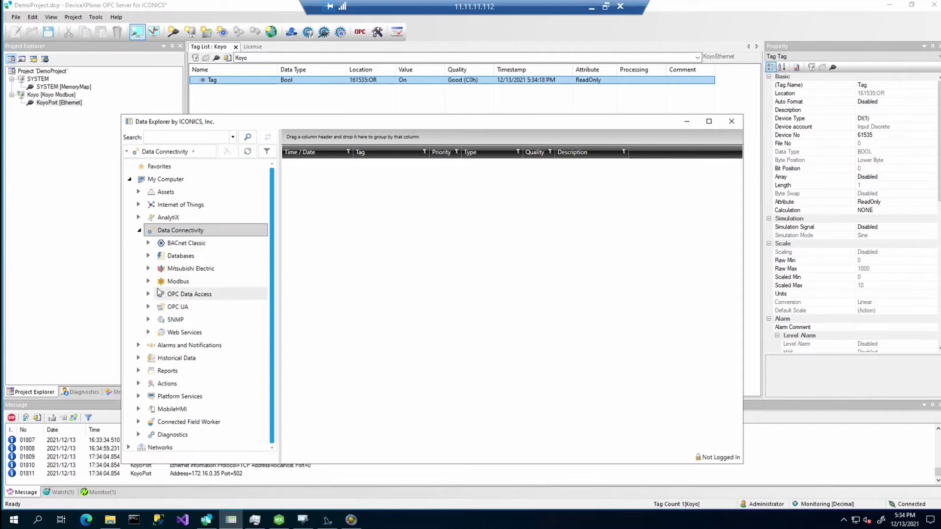
{"action": "left_click", "coordinate": [149, 294]}
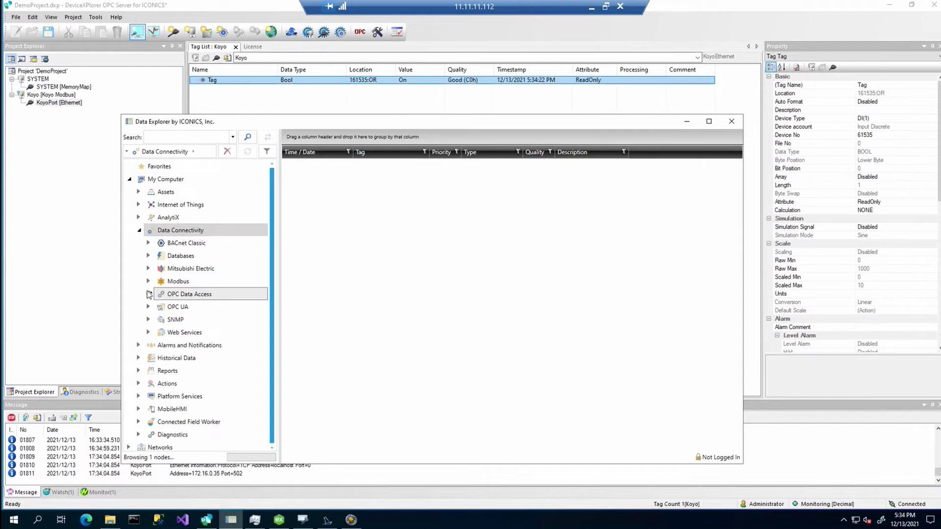
{"action": "scroll", "coordinate": [149, 295], "scroll_direction": "down", "scroll_amount": 3}
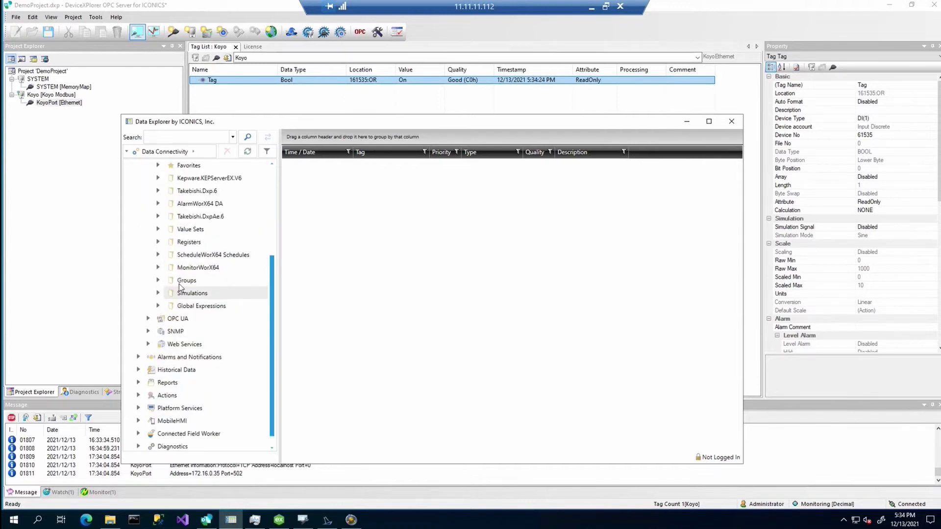
{"action": "left_click", "coordinate": [158, 191]}
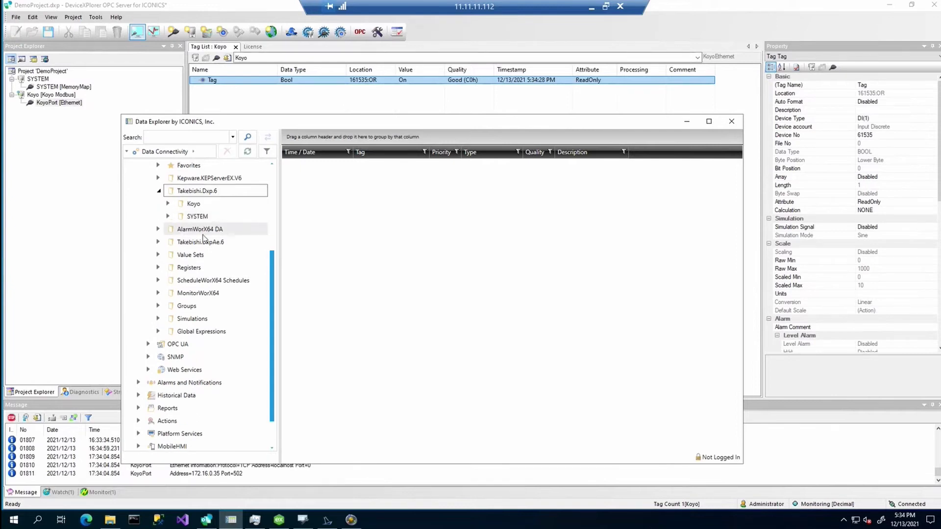
{"action": "left_click", "coordinate": [168, 204]}
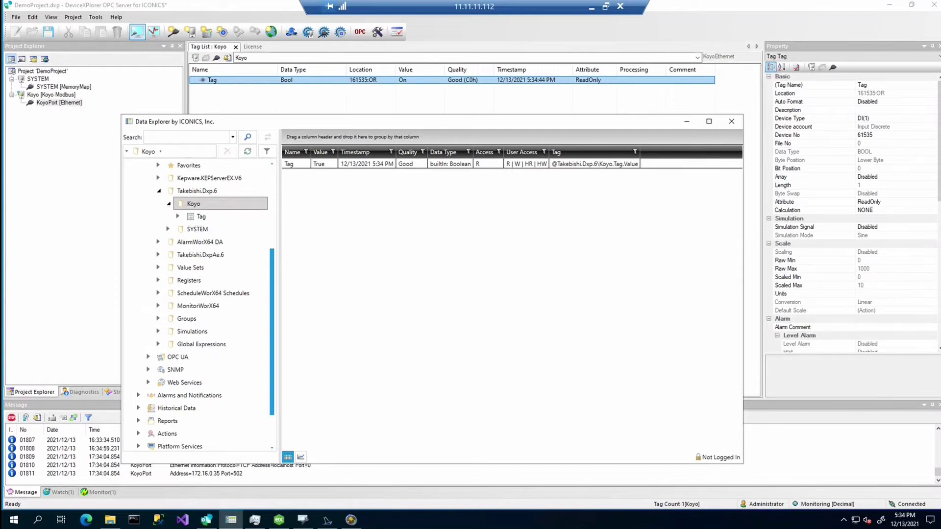
{"action": "left_click", "coordinate": [684, 123]}
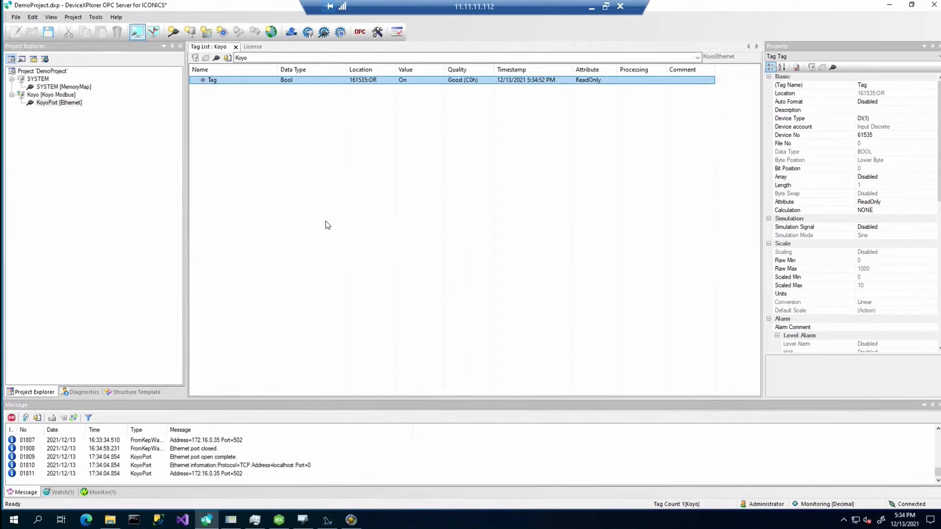
- Start the Project Wizard on DemoProject again and choose the EtherNet/IP driver for another device
{"action": "right_click", "coordinate": [53, 71]}
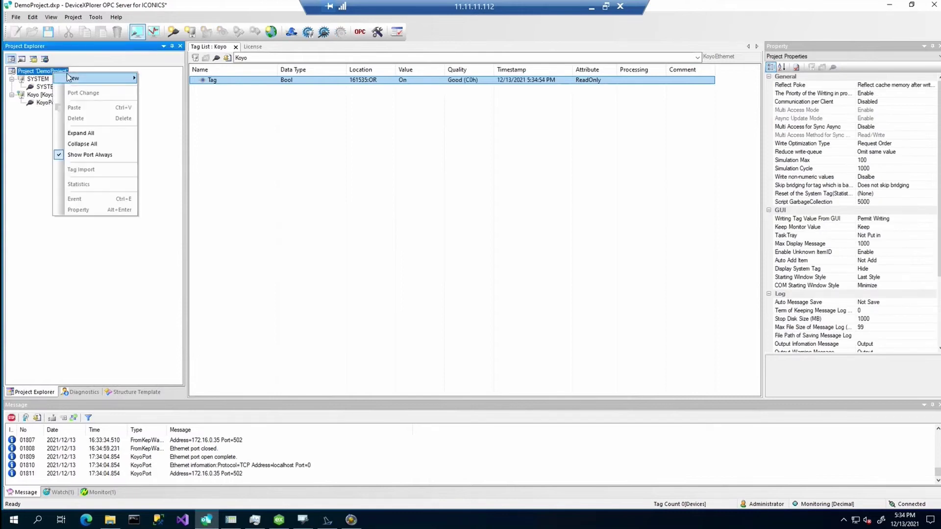
{"action": "mouse_move", "coordinate": [123, 78]}
{"action": "left_click", "coordinate": [158, 79]}
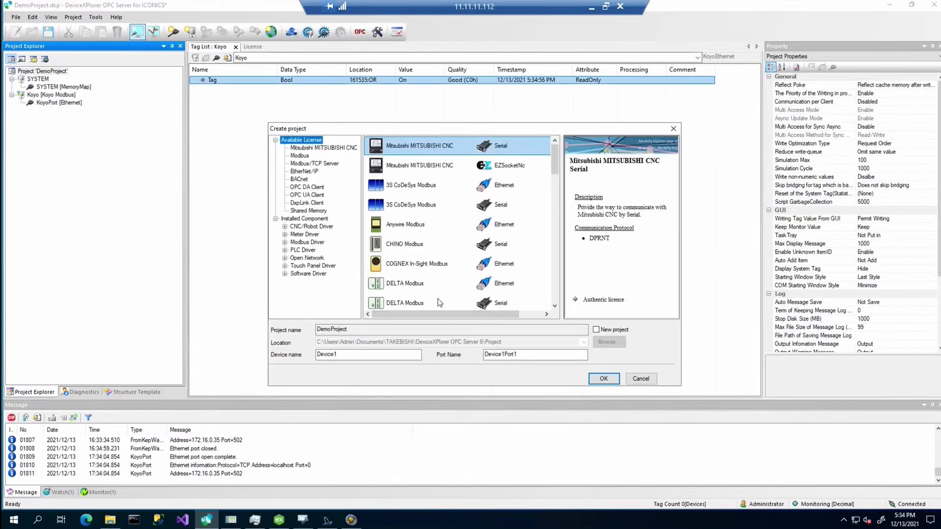
{"action": "scroll", "coordinate": [435, 277], "scroll_direction": "down", "scroll_amount": 5}
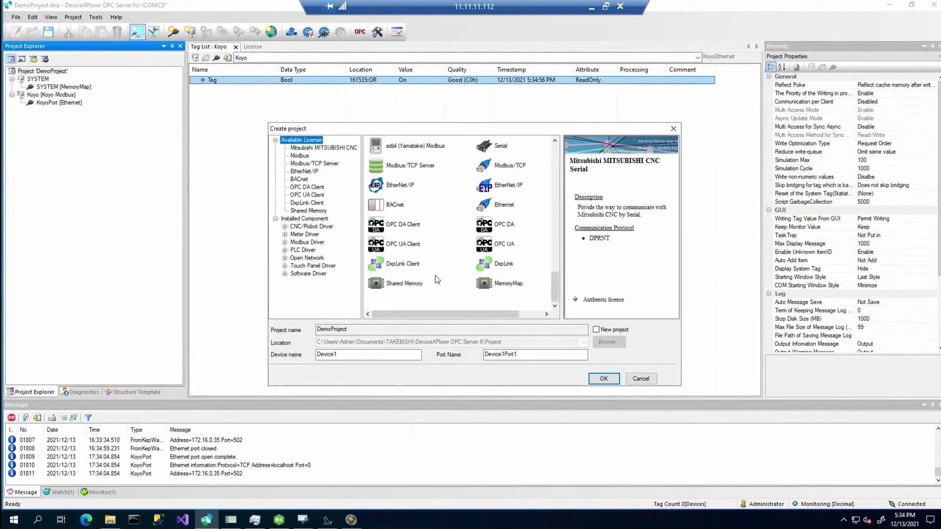
{"action": "left_click", "coordinate": [400, 185]}
- Name the new device EthernetIP and continue to its port properties
{"action": "double_click", "coordinate": [329, 354]}
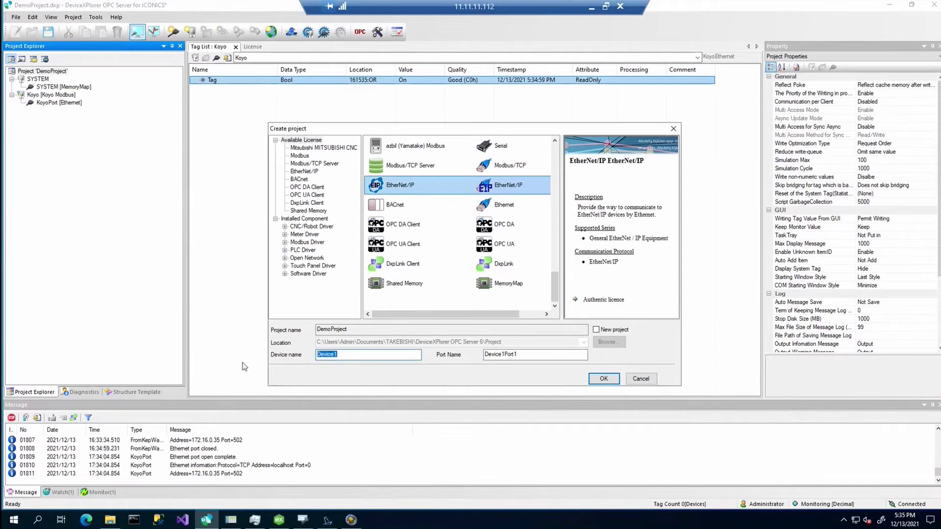
{"action": "type", "text": "Eteher"}
{"action": "key", "text": "BackSpace"}
{"action": "key", "text": "BackSpace"}
{"action": "key", "text": "BackSpace"}
{"action": "key", "text": "BackSpace"}
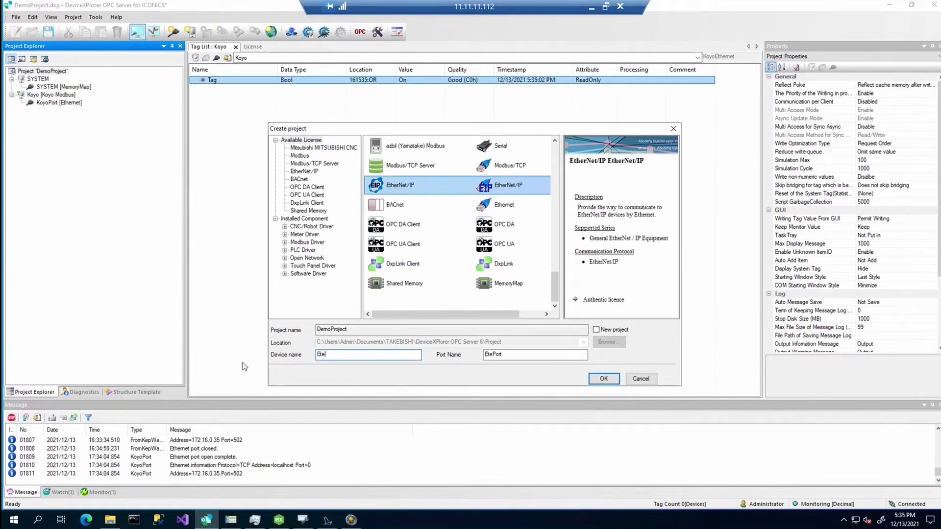
{"action": "type", "text": "hernetIP"}
{"action": "left_click", "coordinate": [602, 378]}
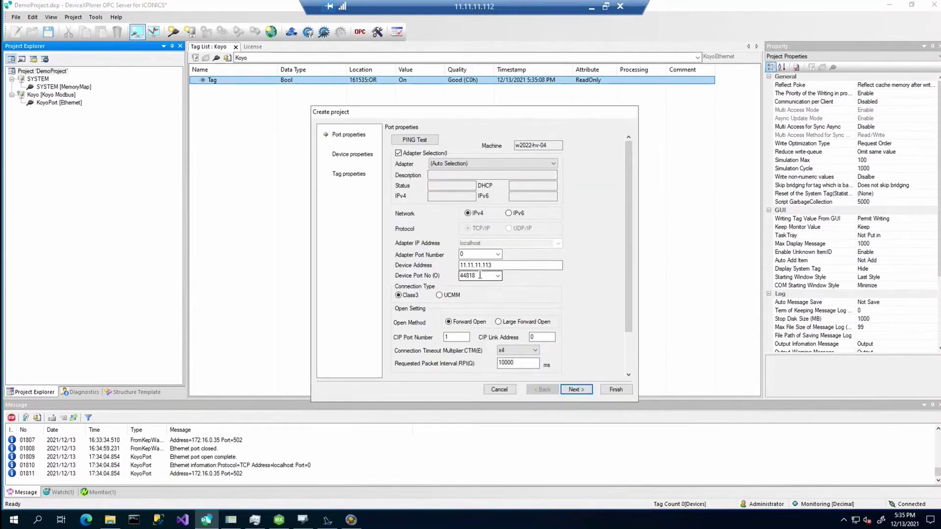
- Set the device address to 172.16.0.35 with connection type UCMM, and run the ping test
{"action": "double_click", "coordinate": [478, 265]}
{"action": "type", "text": "17"}
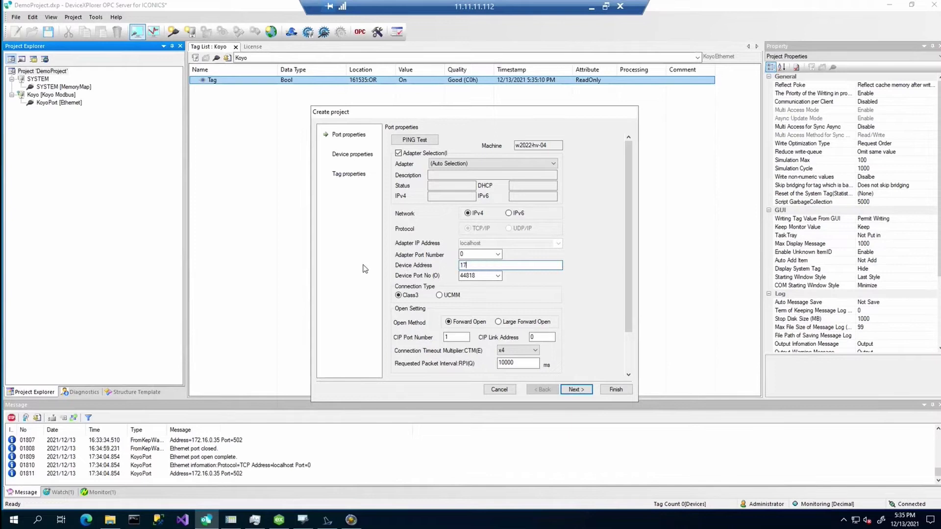
{"action": "type", "text": "2.16.0.35"}
{"action": "left_click", "coordinate": [439, 296]}
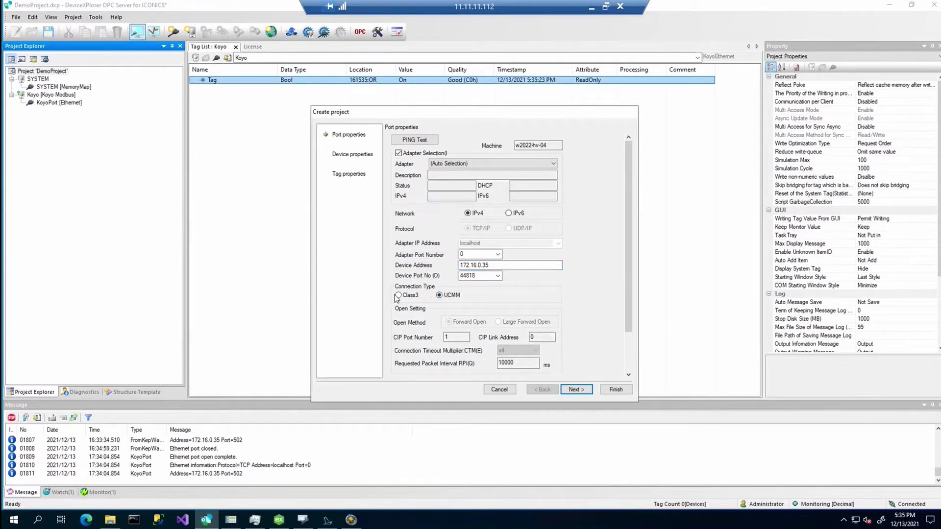
{"action": "left_click", "coordinate": [412, 141]}
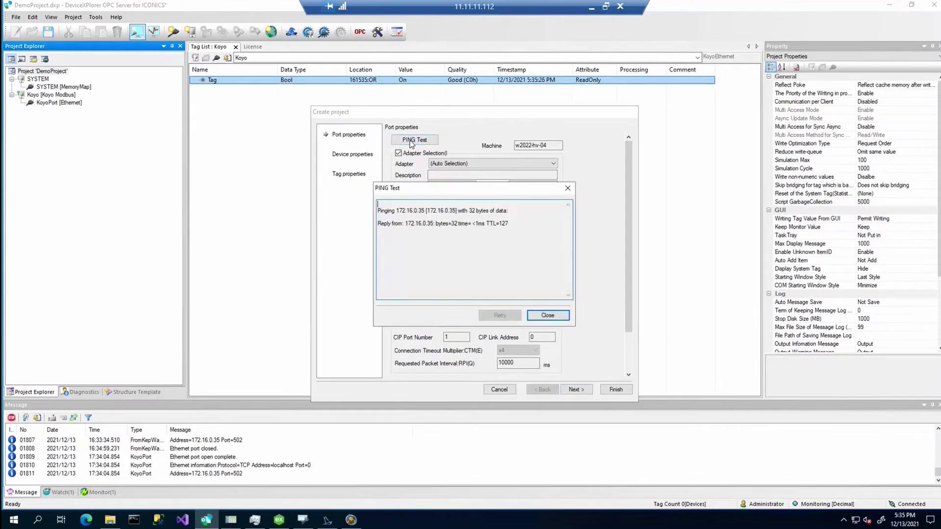
{"action": "left_click", "coordinate": [550, 314]}
- Continue to the EthernetIP device properties, run the connection test, and check its result
{"action": "left_click", "coordinate": [575, 389]}
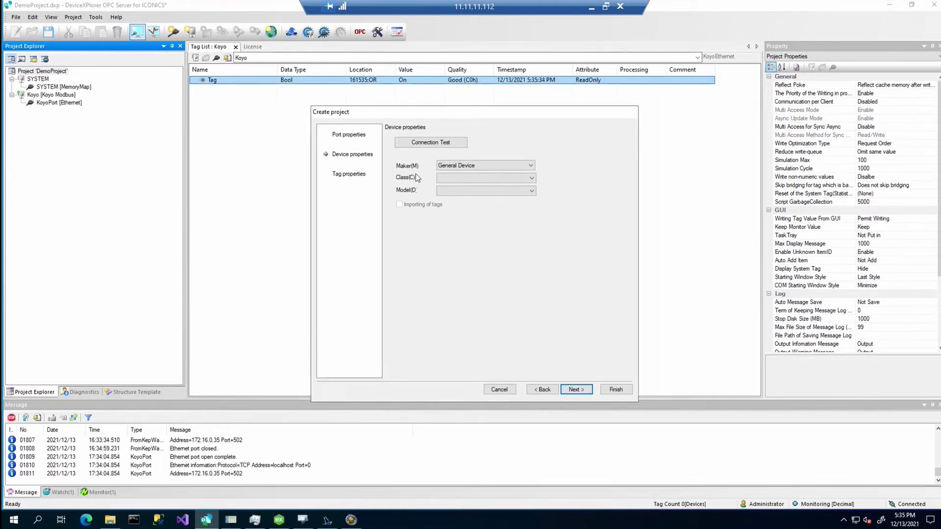
{"action": "left_click", "coordinate": [430, 142]}
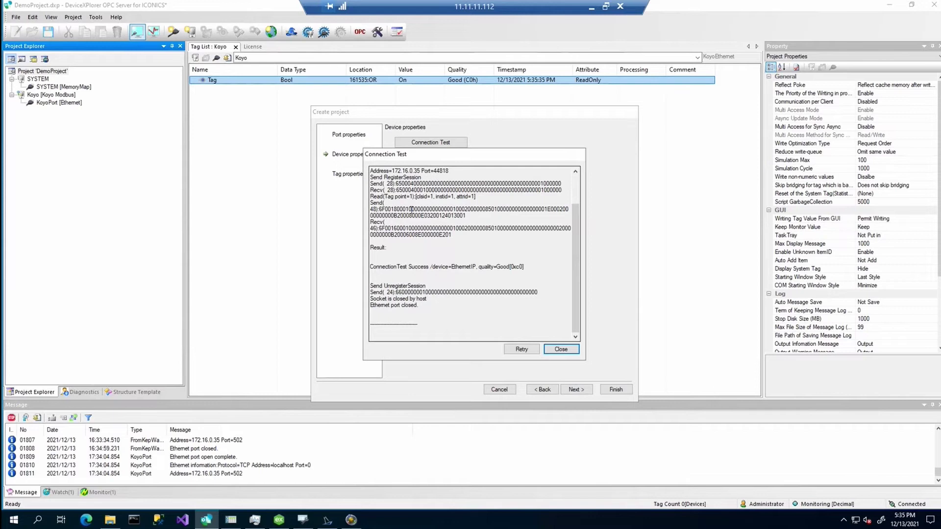
{"action": "left_click_drag", "start_coordinate": [428, 268], "coordinate": [417, 269]}
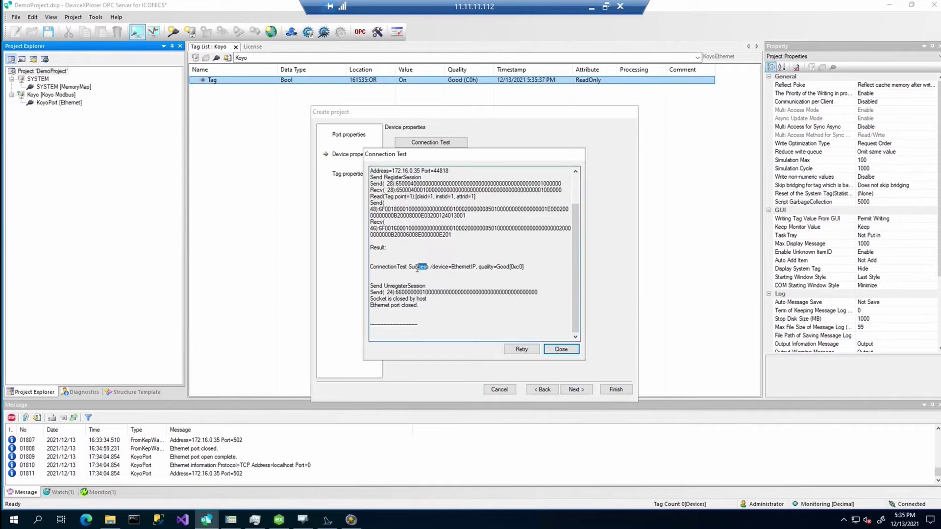
- Close the connection test, finish the EthernetIP device wizard with the default tag properties, and select its port in the project
{"action": "left_click", "coordinate": [561, 349]}
{"action": "left_click", "coordinate": [576, 390]}
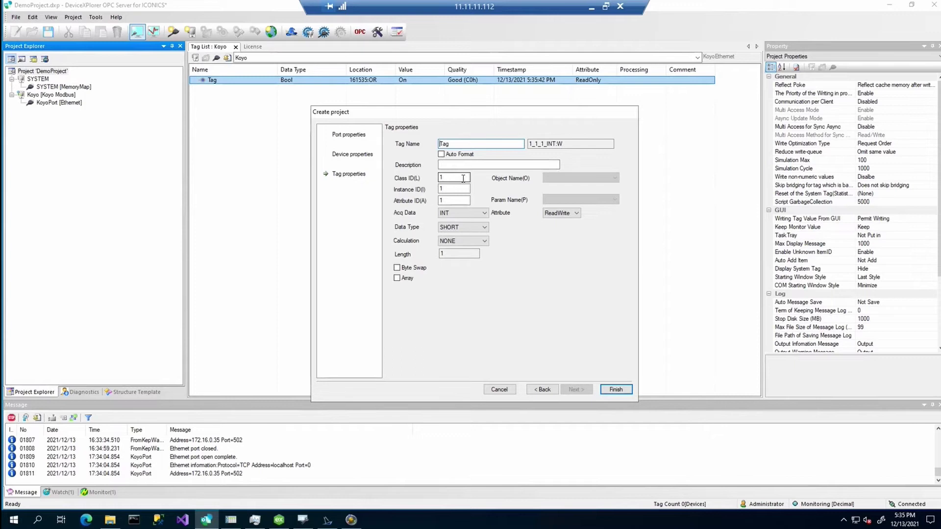
{"action": "left_click", "coordinate": [618, 392]}
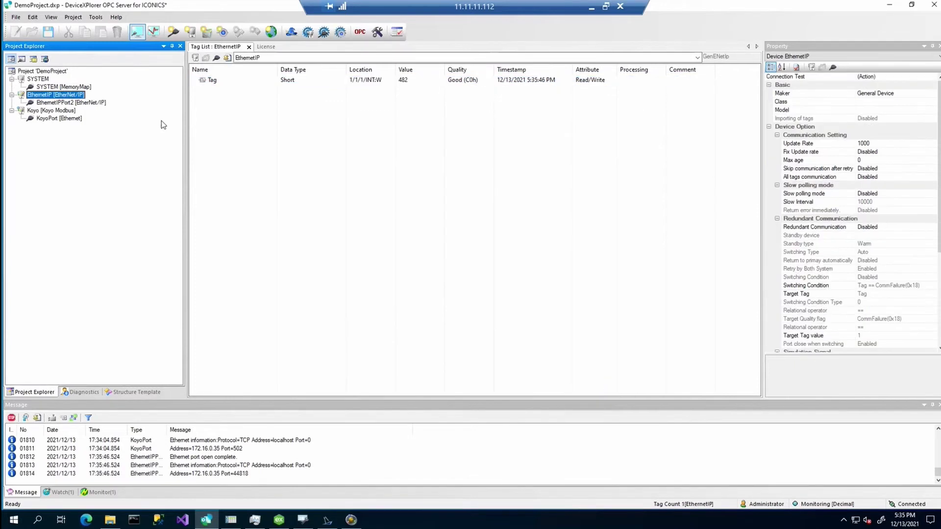
{"action": "left_click", "coordinate": [63, 103]}
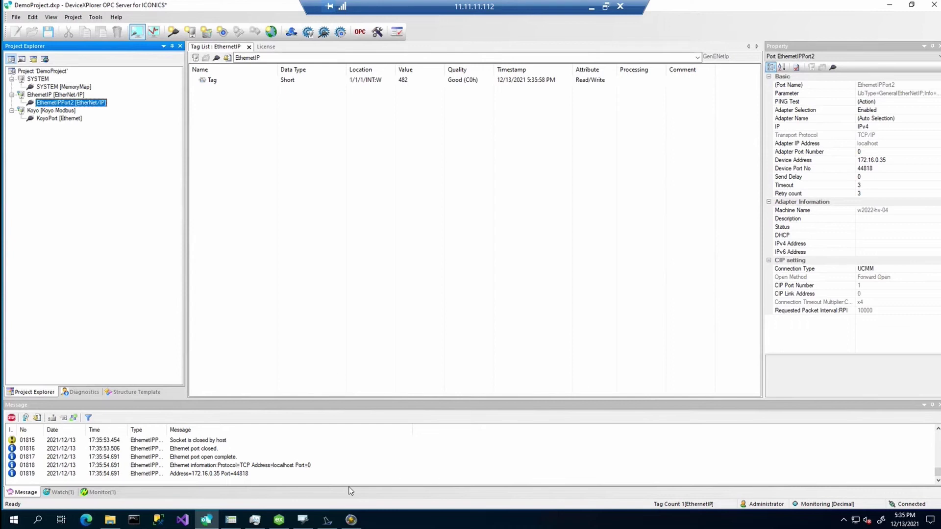
- Switch to Data Explorer, refresh Takebishi.Dxp.6, and check the tag under the EthernetIP device
{"action": "left_click", "coordinate": [231, 520]}
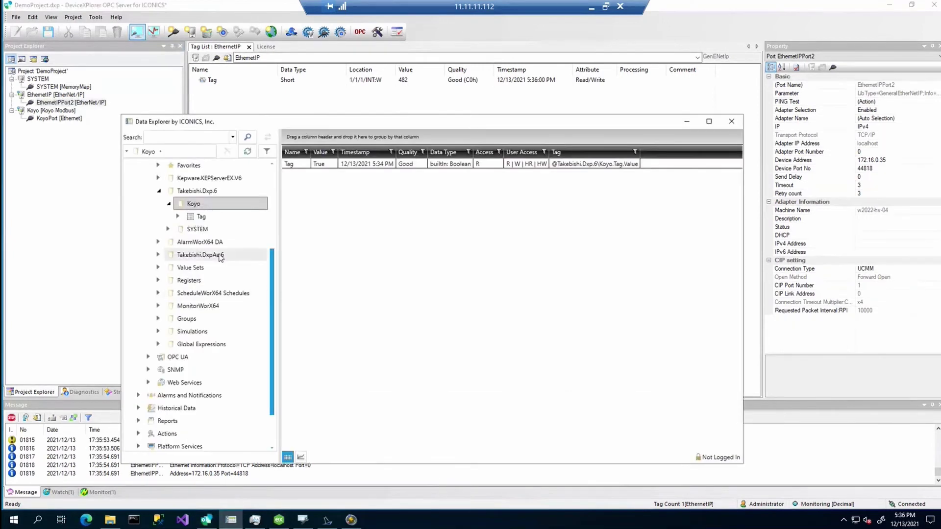
{"action": "left_click", "coordinate": [197, 191]}
{"action": "right_click", "coordinate": [201, 192]}
{"action": "left_click", "coordinate": [220, 200]}
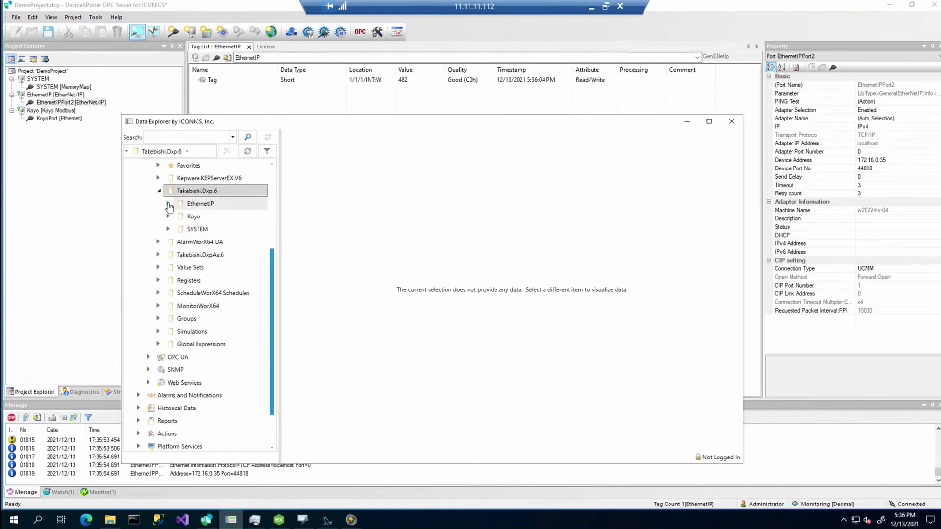
{"action": "left_click", "coordinate": [169, 204]}
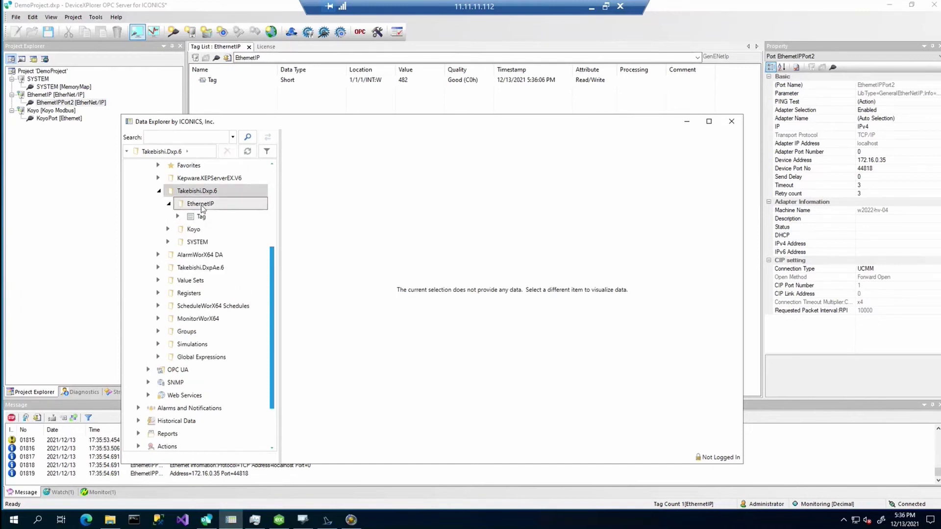
{"action": "left_click", "coordinate": [201, 204]}
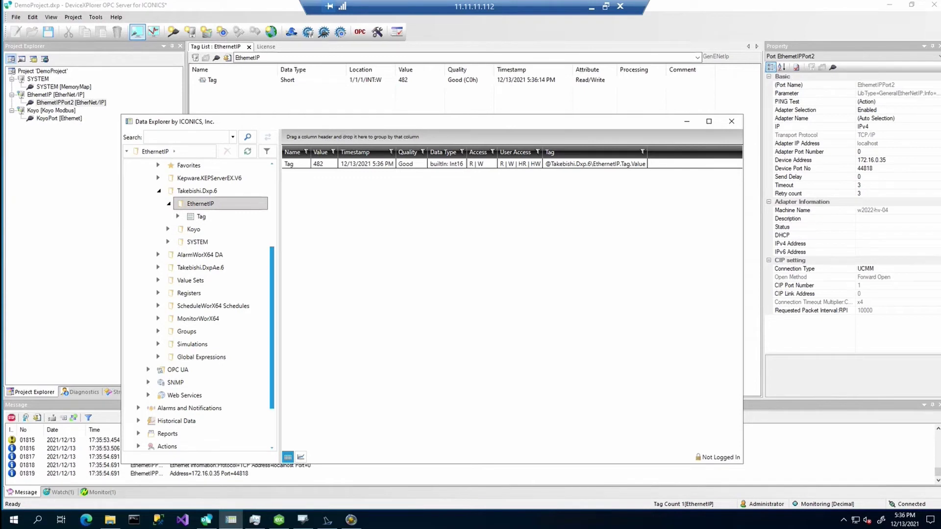
- Return to DeviceXPlorer and review the OPC UA Server Setting in DemoProject's common properties, including port number and security policies, without changing anything
{"action": "left_click", "coordinate": [255, 10]}
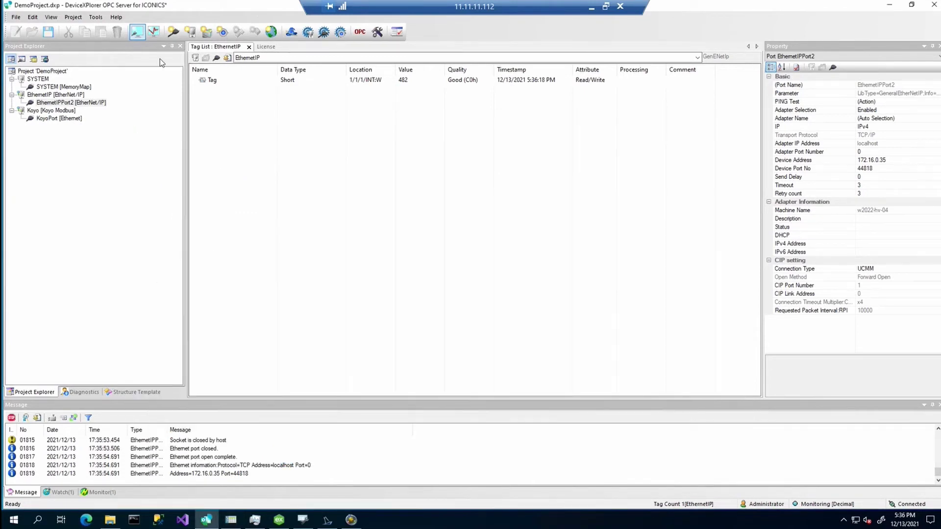
{"action": "left_click", "coordinate": [96, 17]}
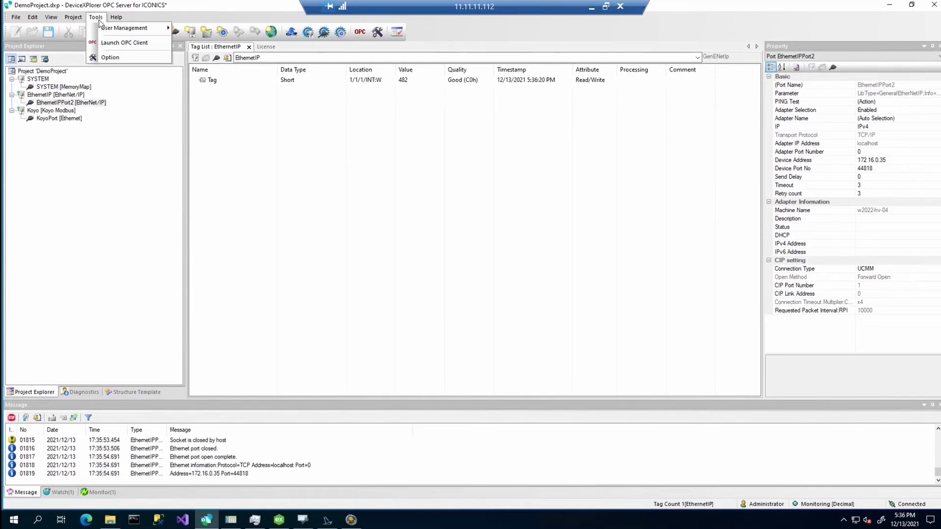
{"action": "left_click", "coordinate": [111, 57]}
{"action": "scroll", "coordinate": [412, 256], "scroll_direction": "down", "scroll_amount": 2}
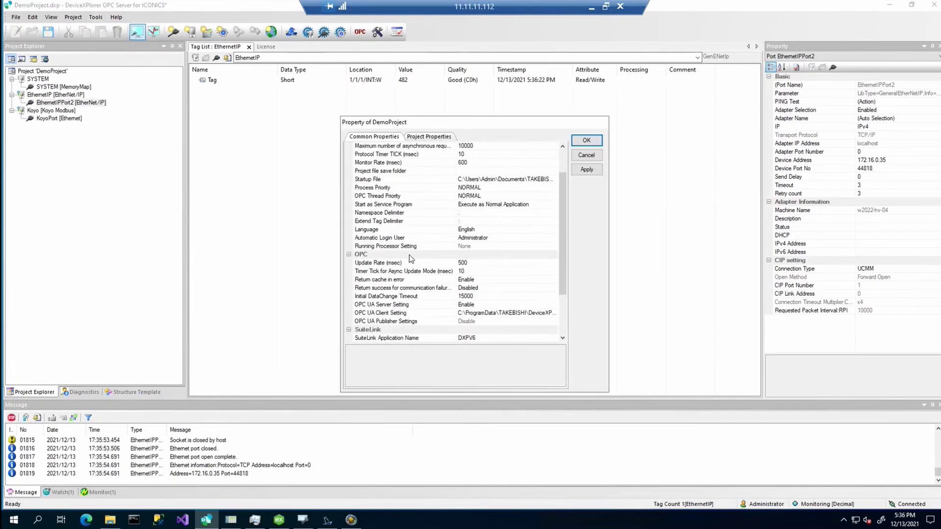
{"action": "scroll", "coordinate": [409, 255], "scroll_direction": "down", "scroll_amount": 2}
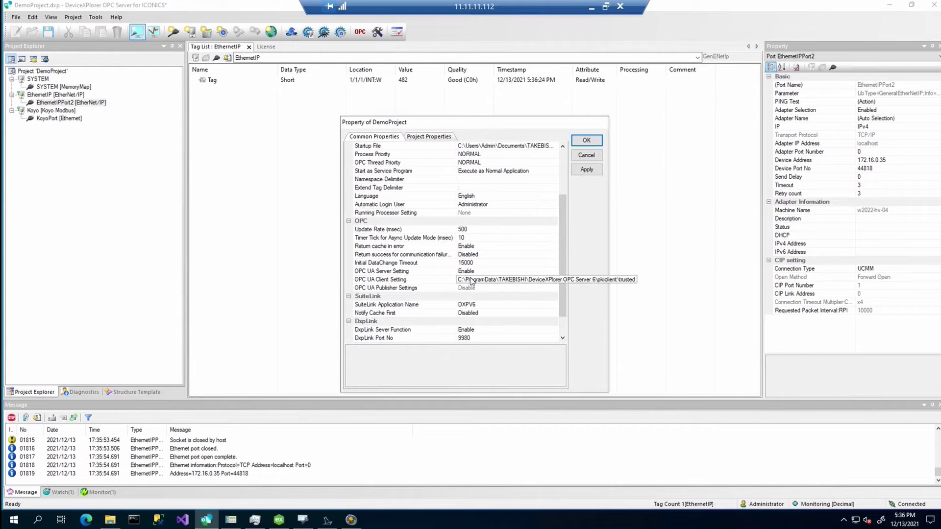
{"action": "left_click", "coordinate": [514, 272]}
{"action": "left_click", "coordinate": [553, 272]}
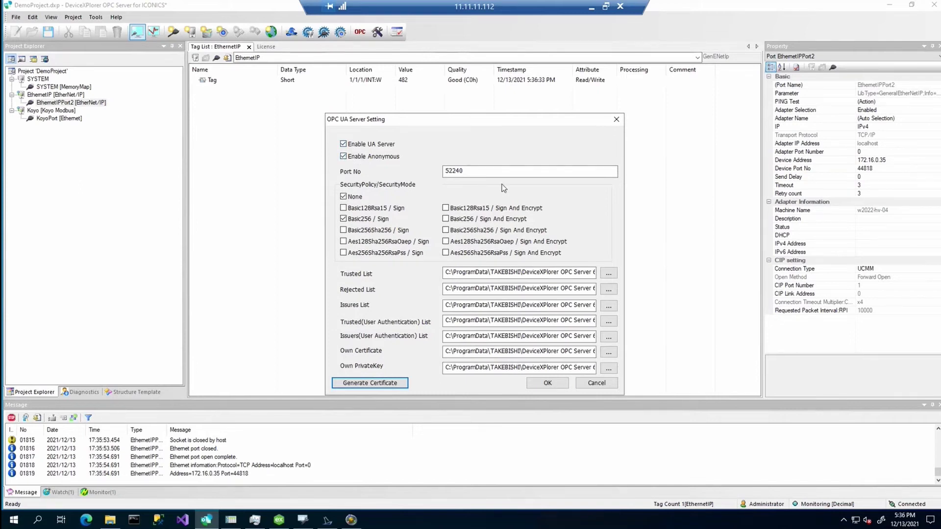
{"action": "left_click", "coordinate": [593, 384]}
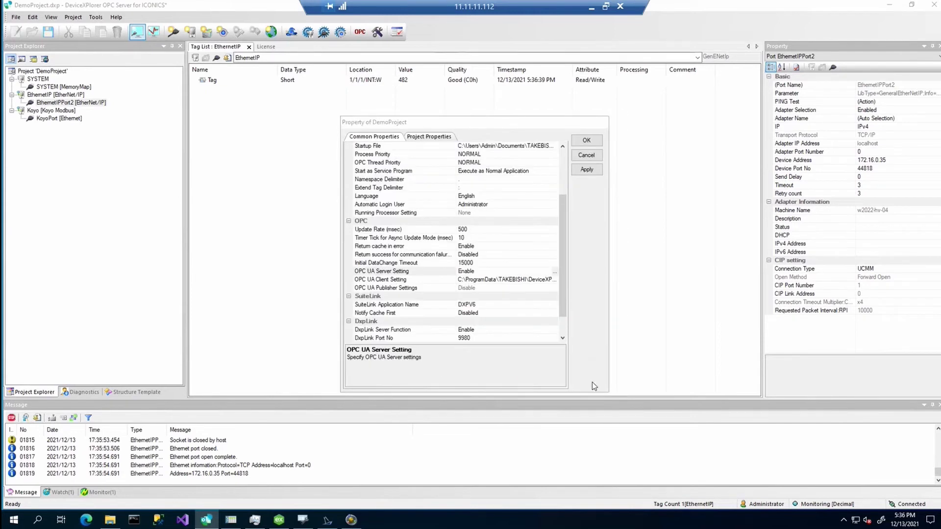
{"action": "left_click", "coordinate": [590, 156]}
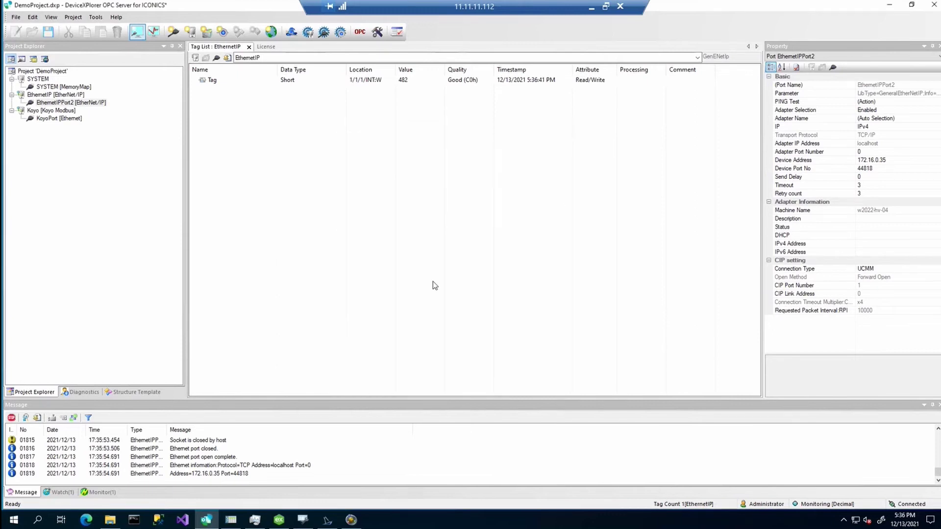
- Switch to Workbench and check the devicexplorer server's name and primary endpoint URI in the OPC UA Network
{"action": "left_click", "coordinate": [302, 519]}
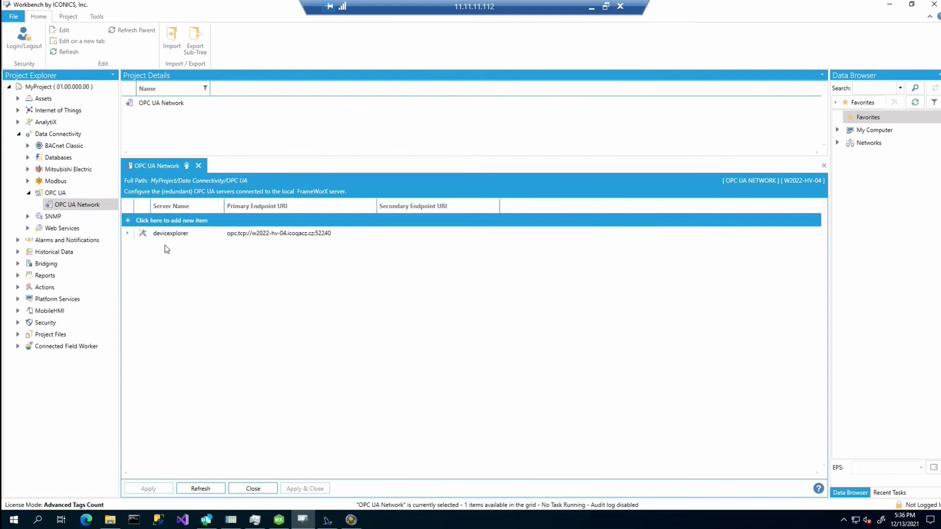
{"action": "left_click", "coordinate": [254, 235]}
{"action": "left_click", "coordinate": [184, 233]}
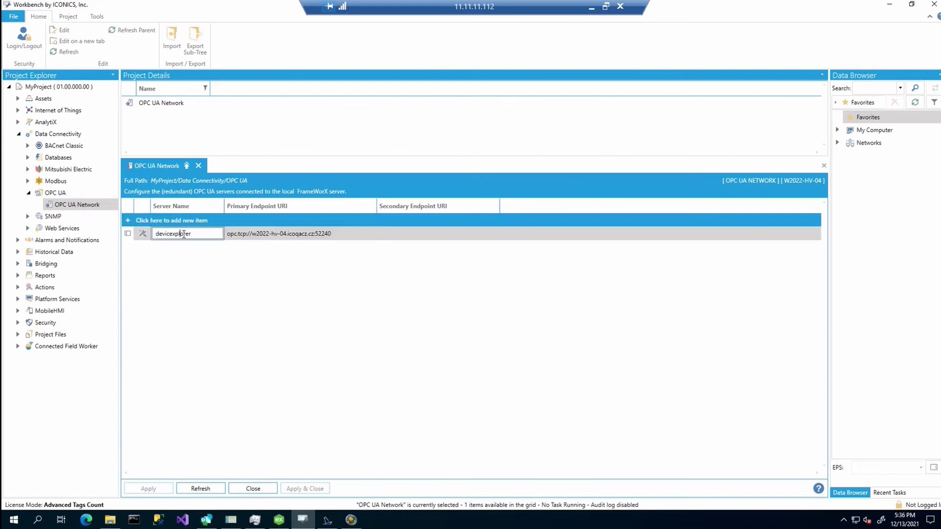
{"action": "left_click", "coordinate": [253, 238]}
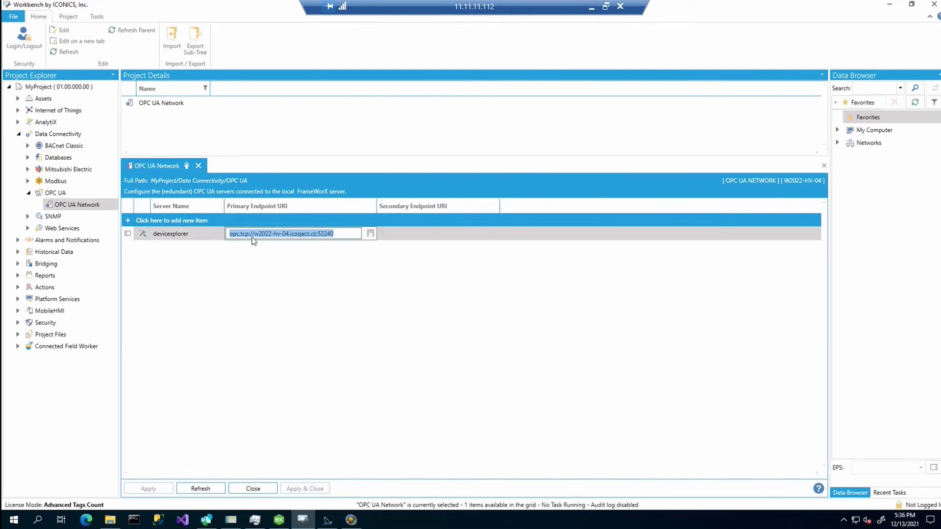
- Open the OPC UA advanced settings for devicexplorer, review the preferred endpoint options, and test the connection
{"action": "left_click", "coordinate": [142, 234]}
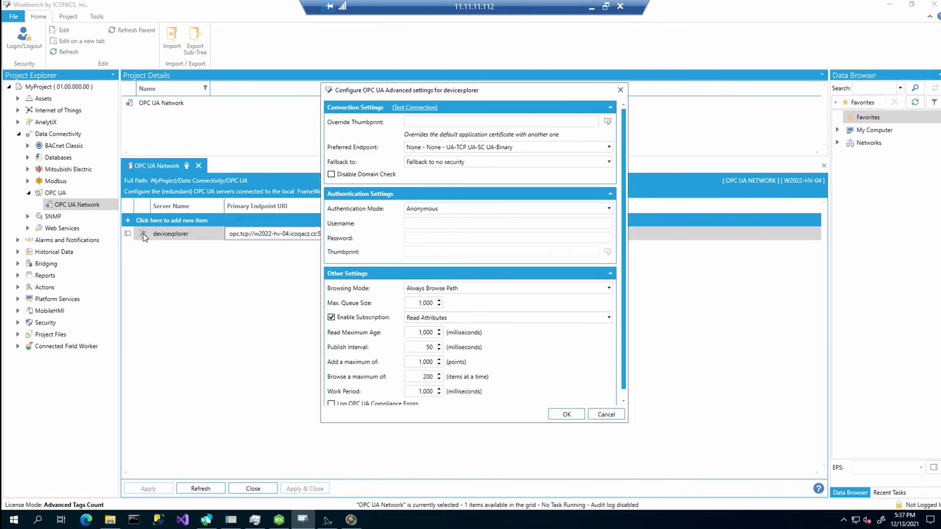
{"action": "left_click", "coordinate": [455, 147]}
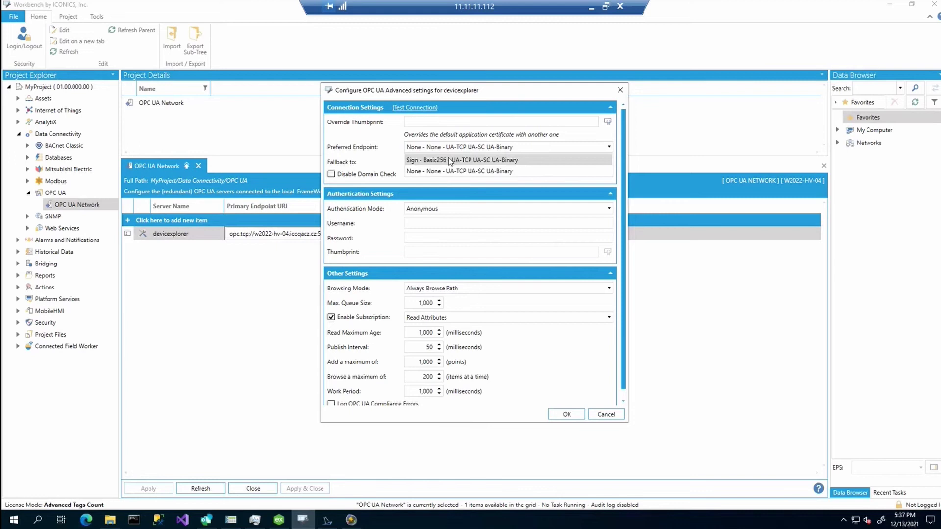
{"action": "left_click", "coordinate": [518, 244]}
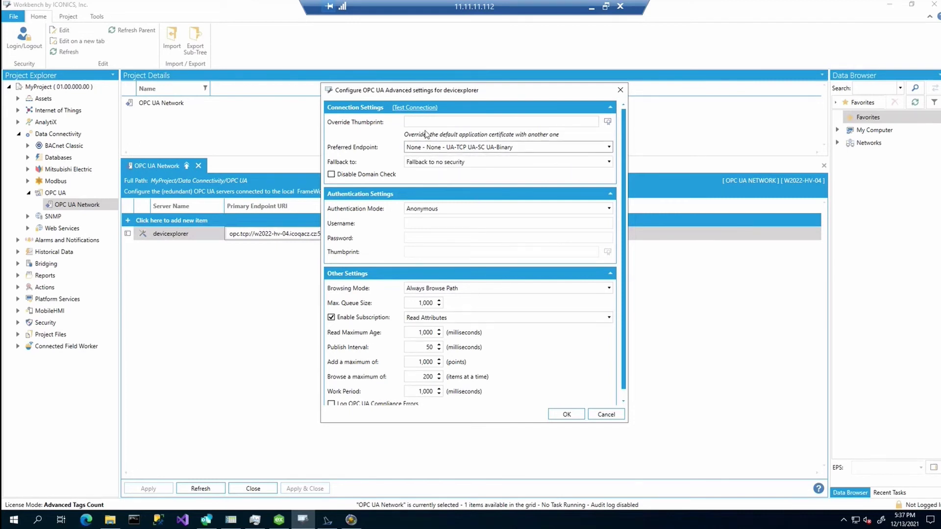
{"action": "left_click", "coordinate": [415, 108]}
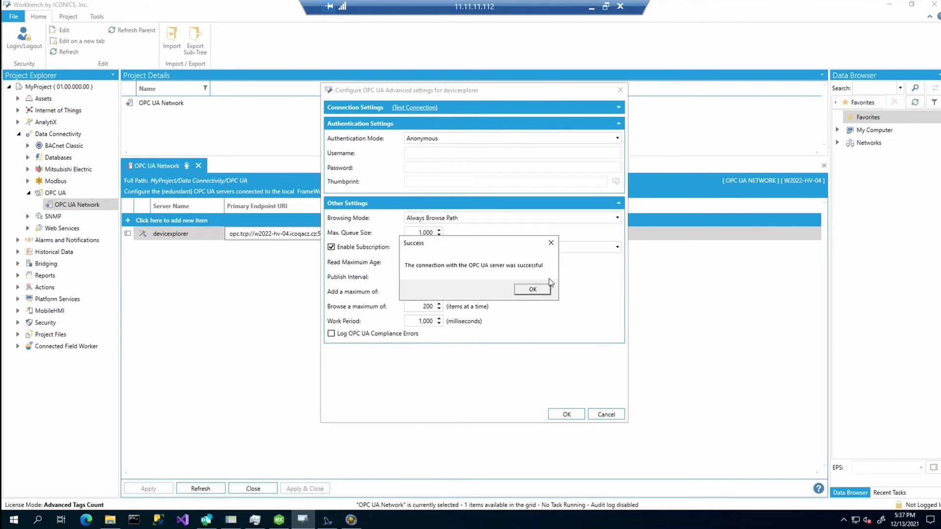
{"action": "left_click", "coordinate": [533, 289]}
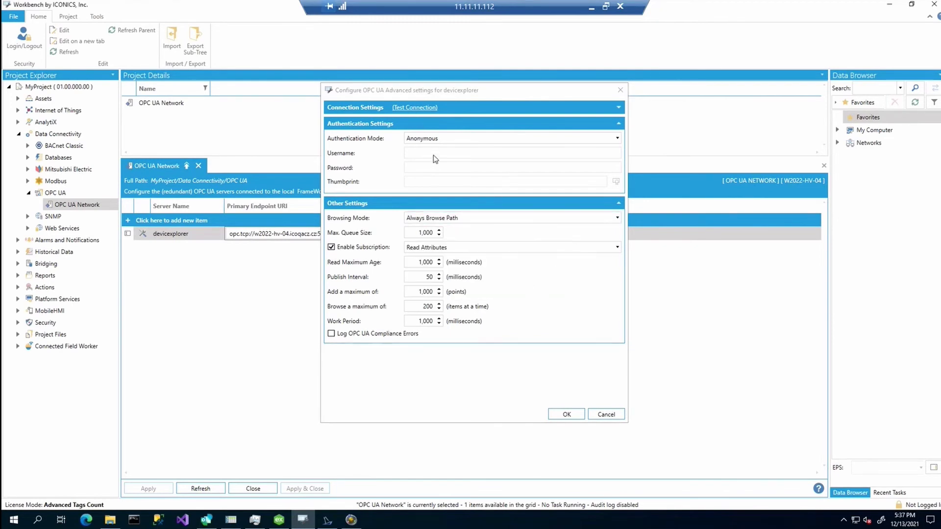
- In Data Explorer, browse OPC UA to the devicexplorer server and check the Koyo device's tags
{"action": "left_click", "coordinate": [231, 520]}
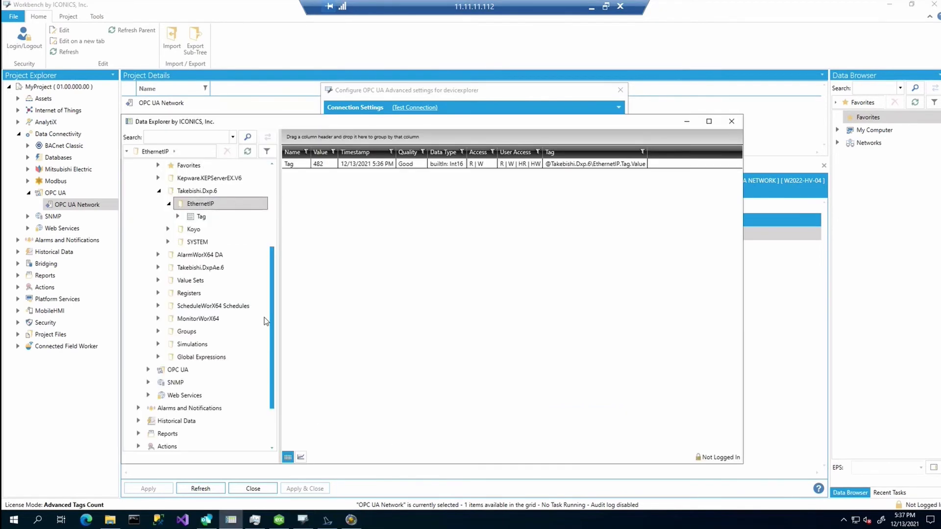
{"action": "scroll", "coordinate": [263, 317], "scroll_direction": "up", "scroll_amount": 4}
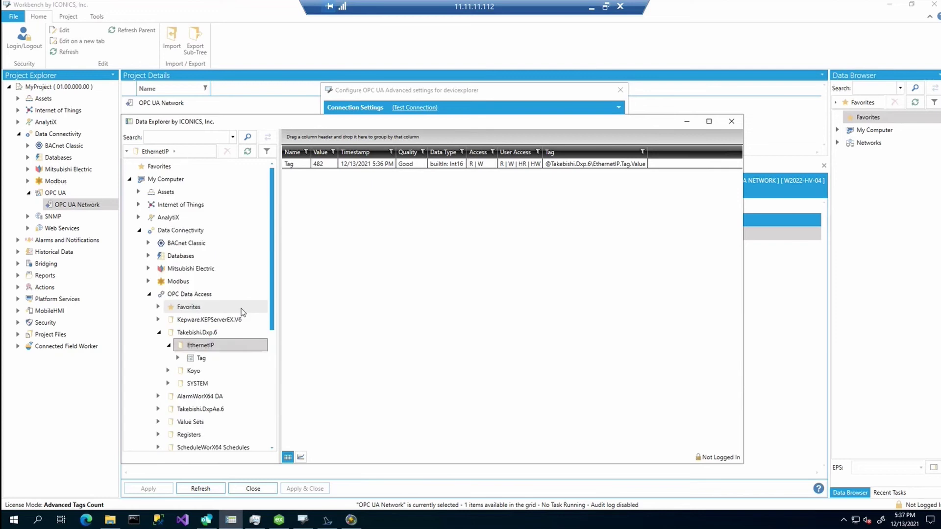
{"action": "left_click", "coordinate": [148, 295]}
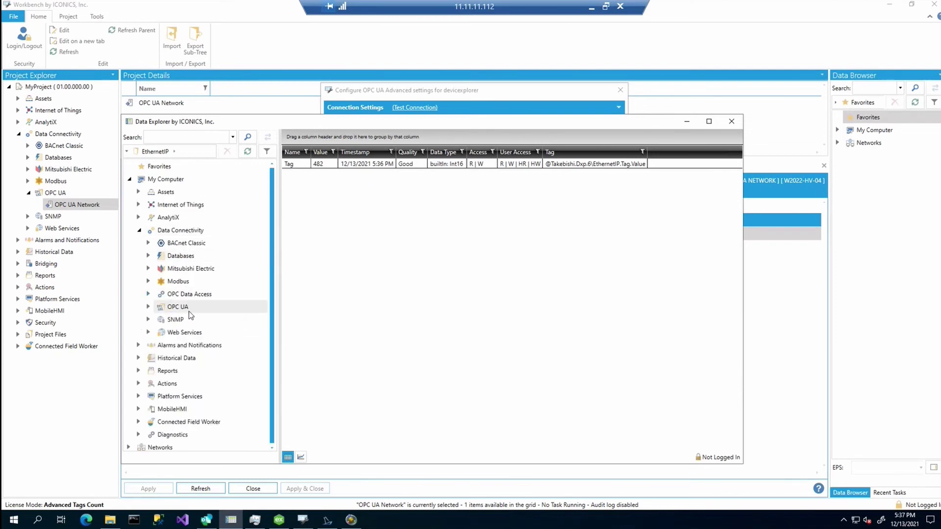
{"action": "left_click", "coordinate": [148, 306]}
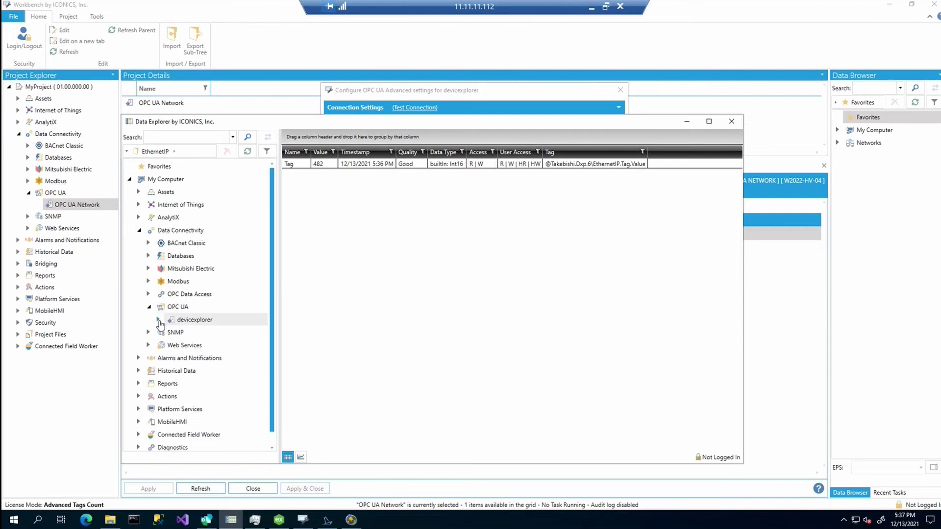
{"action": "left_click", "coordinate": [158, 320]}
{"action": "scroll", "coordinate": [172, 294], "scroll_direction": "down", "scroll_amount": 2}
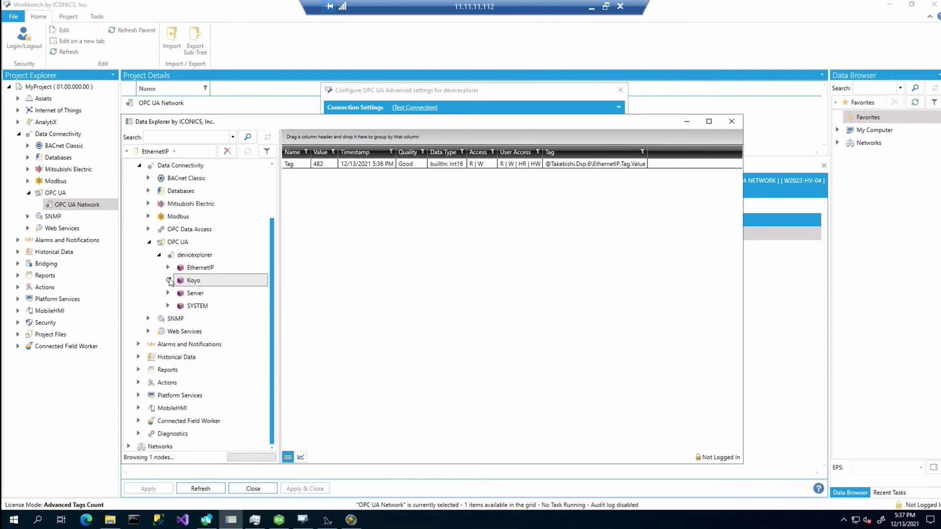
{"action": "left_click", "coordinate": [169, 280]}
{"action": "left_click", "coordinate": [190, 285]}
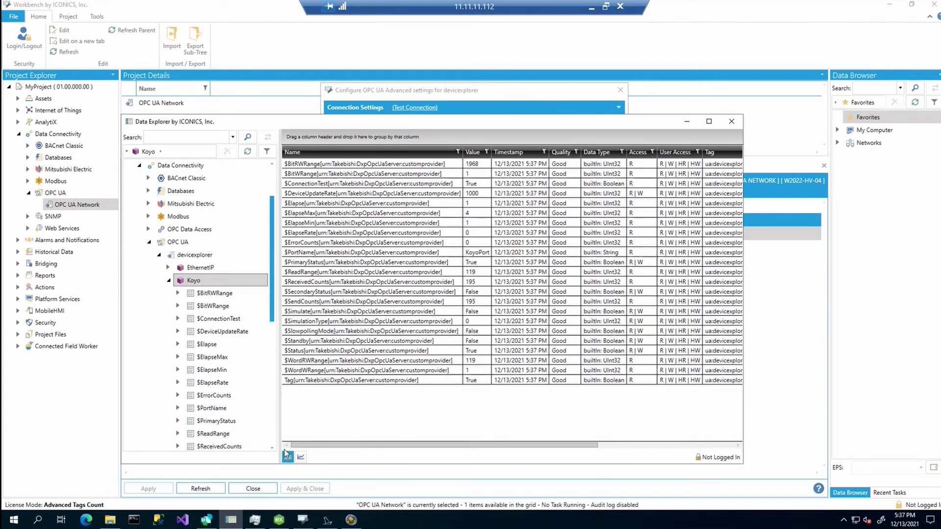
- Switch to KEPServerEX and export the tags of the CLICK Koyo channel's Device to Device.csv in Documents, replacing the existing file
{"action": "left_click", "coordinate": [279, 518]}
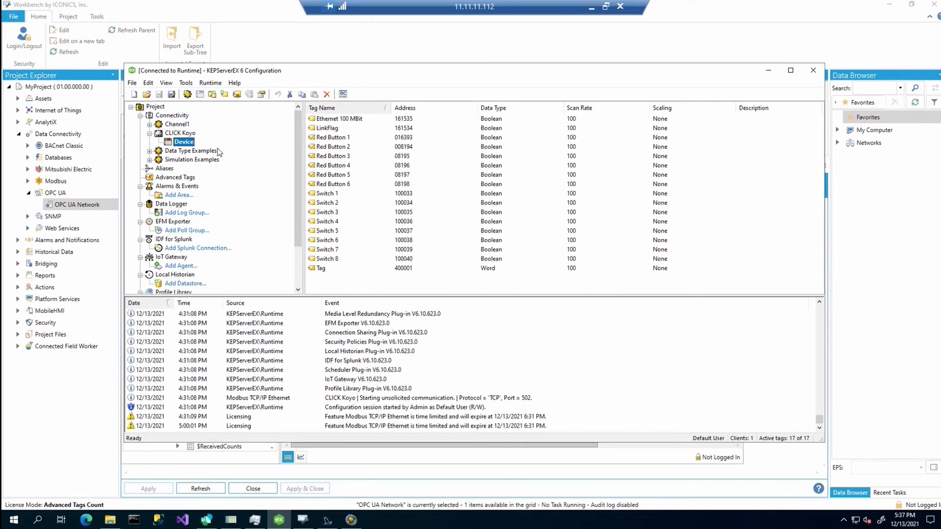
{"action": "right_click", "coordinate": [187, 143]}
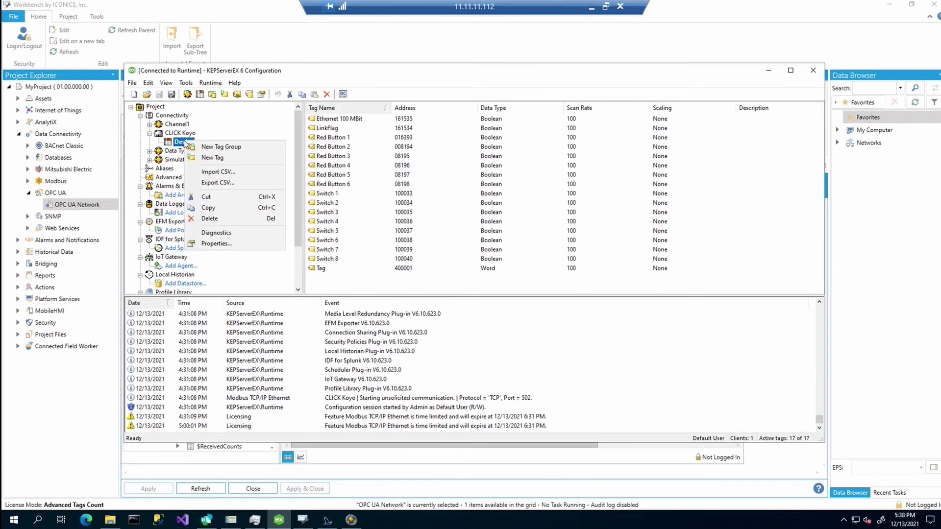
{"action": "left_click", "coordinate": [216, 182]}
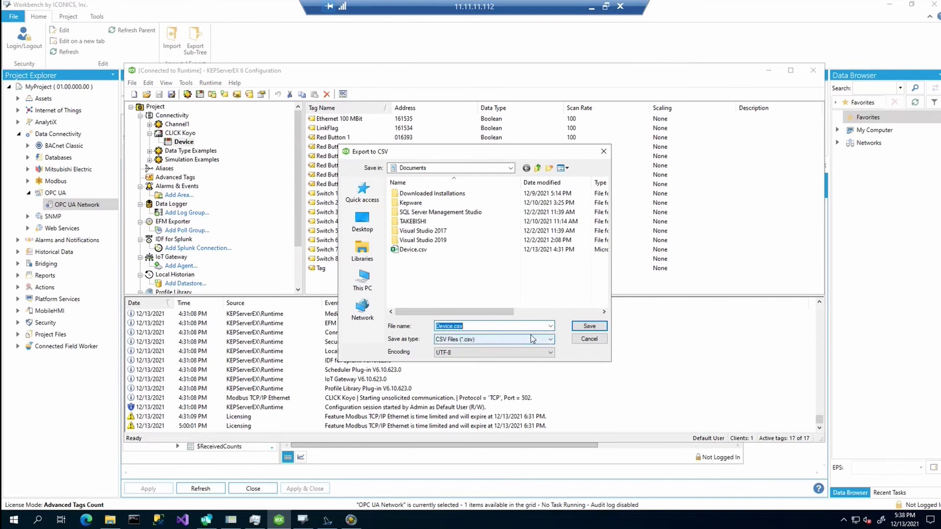
{"action": "left_click", "coordinate": [589, 326]}
{"action": "left_click", "coordinate": [498, 261]}
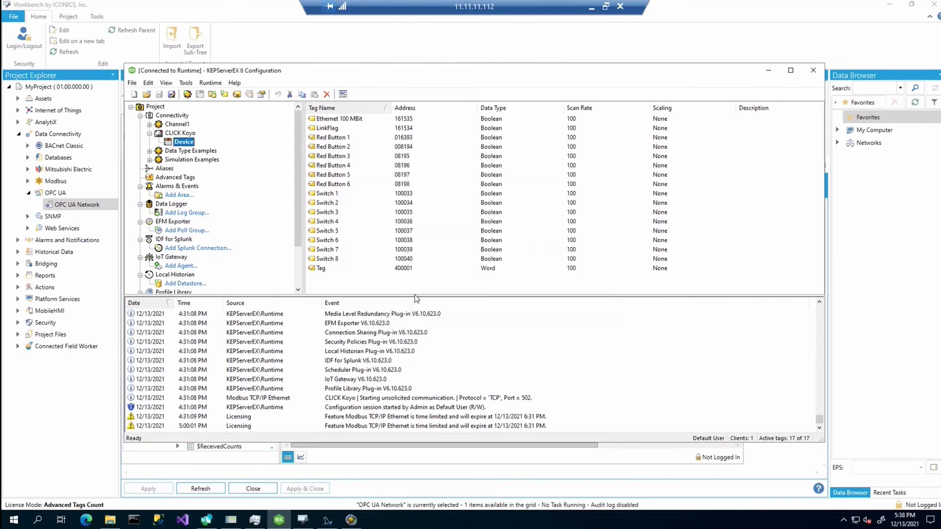
- Switch to DeviceXPlorer OPC Server and add a new Modbus Ethernet device named FromKepWare to the project
{"action": "left_click", "coordinate": [207, 520]}
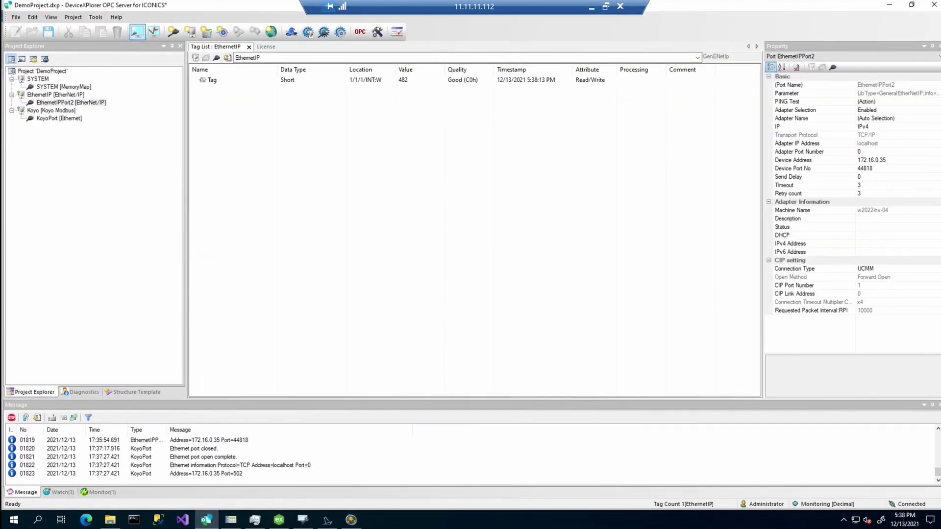
{"action": "left_click", "coordinate": [54, 72]}
{"action": "right_click", "coordinate": [55, 74]}
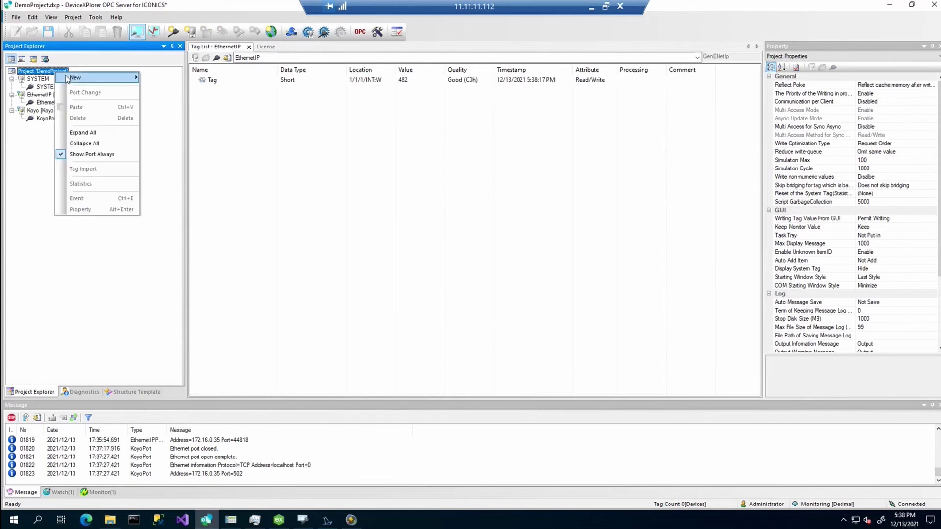
{"action": "mouse_move", "coordinate": [74, 77]}
{"action": "left_click", "coordinate": [161, 78]}
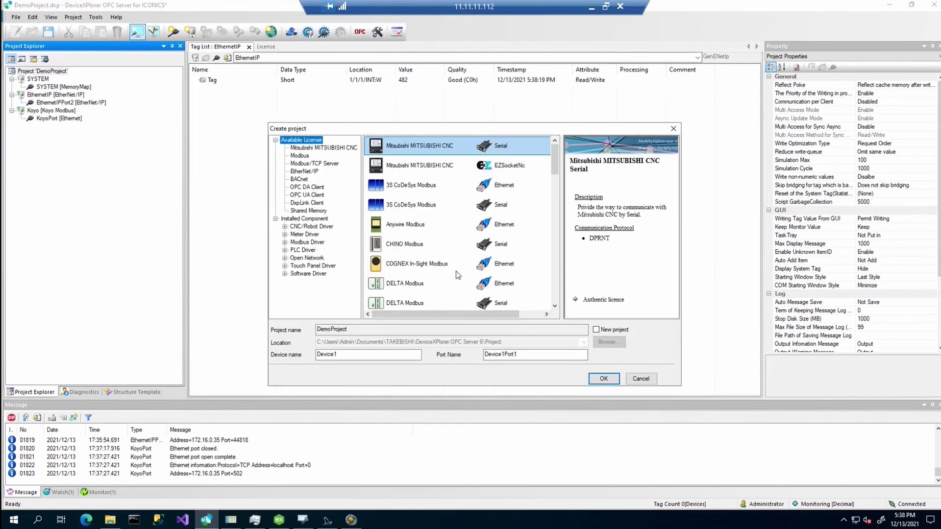
{"action": "scroll", "coordinate": [439, 267], "scroll_direction": "down", "scroll_amount": 5}
{"action": "left_click", "coordinate": [375, 225]}
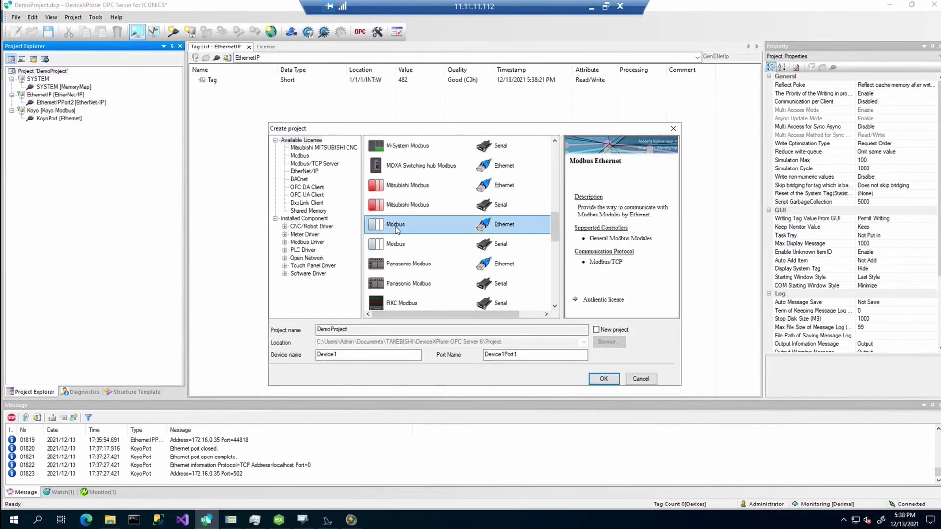
{"action": "left_click_drag", "start_coordinate": [351, 355], "coordinate": [232, 359]}
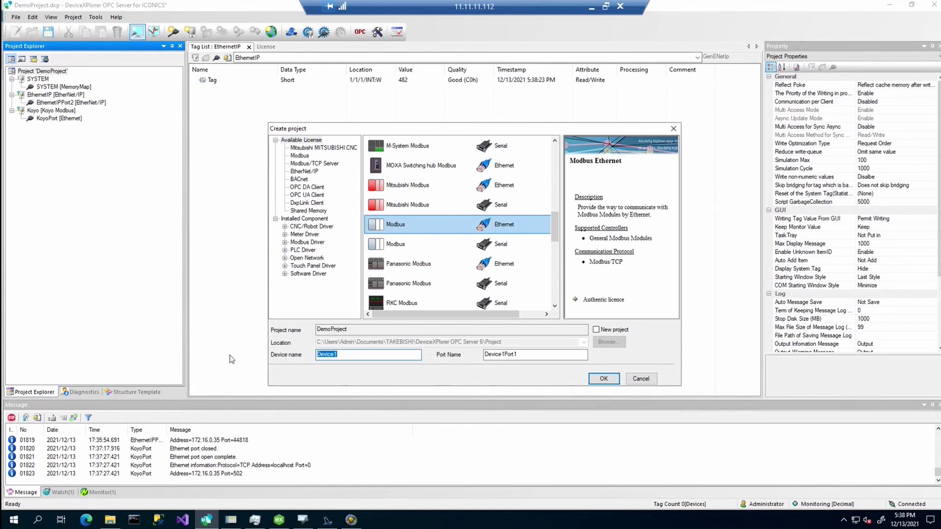
{"action": "type", "text": "FromKepWare"}
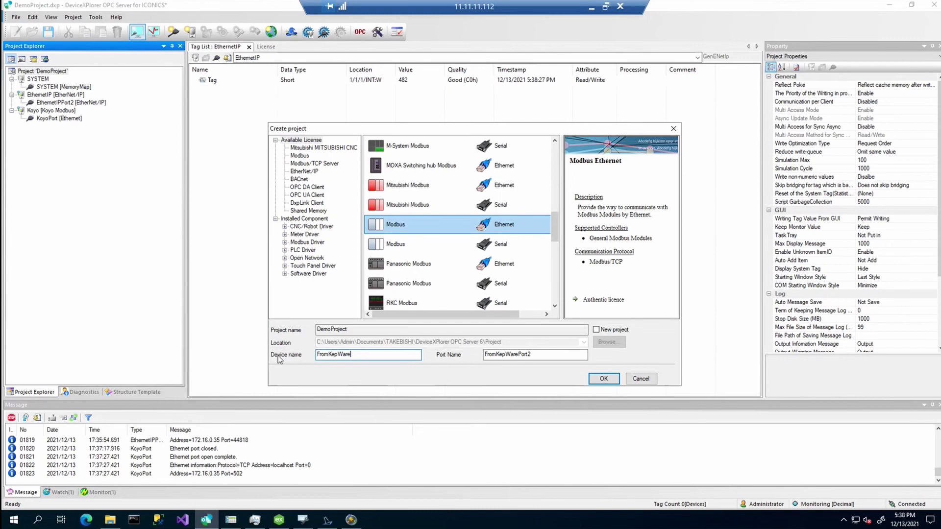
{"action": "left_click", "coordinate": [601, 379]}
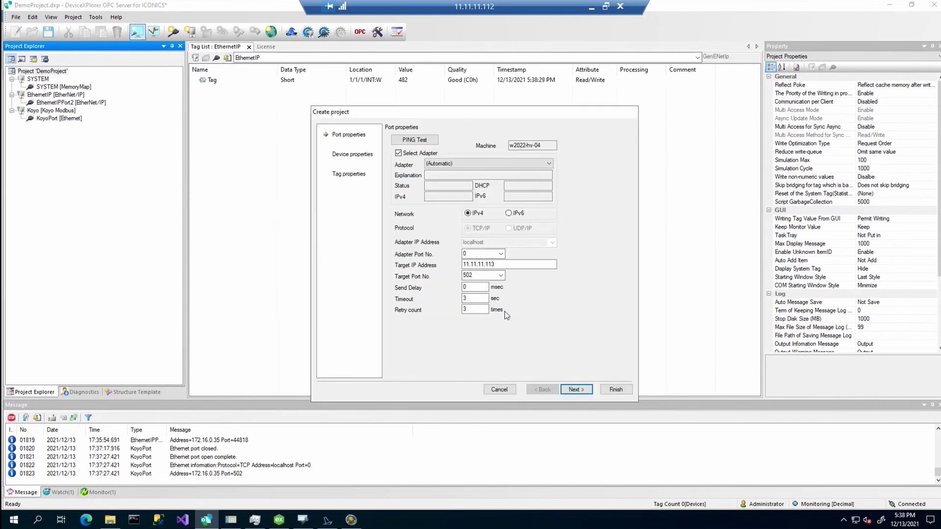
- Set the port's target IP address to 172.16.0.35 and run a ping test
{"action": "double_click", "coordinate": [512, 265]}
{"action": "type", "text": "172.16.0.35"}
{"action": "left_click", "coordinate": [415, 140]}
{"action": "left_click", "coordinate": [547, 315]}
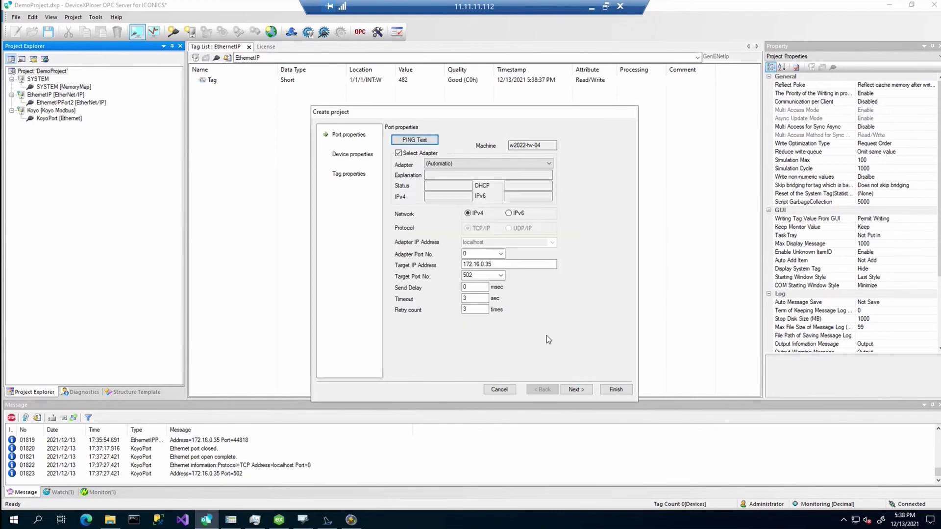
{"action": "left_click", "coordinate": [577, 389]}
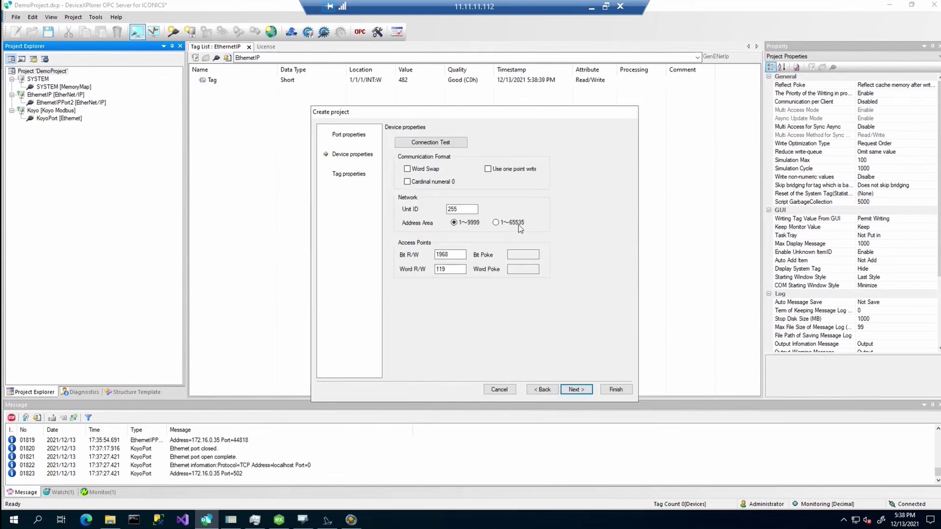
- Set the address area to 1~65535, test the device connection, and create the device with the default tag
{"action": "left_click", "coordinate": [421, 144]}
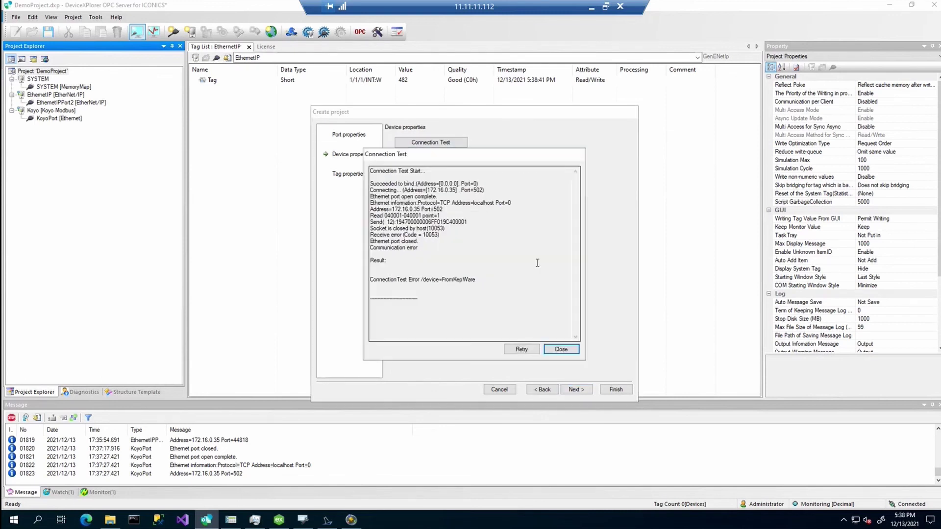
{"action": "left_click", "coordinate": [558, 350]}
{"action": "left_click", "coordinate": [576, 390]}
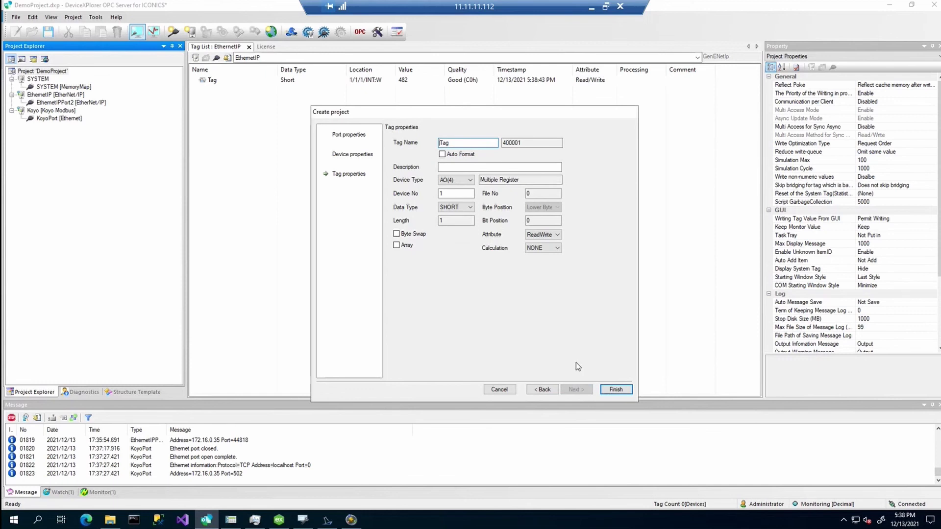
{"action": "left_click", "coordinate": [615, 389]}
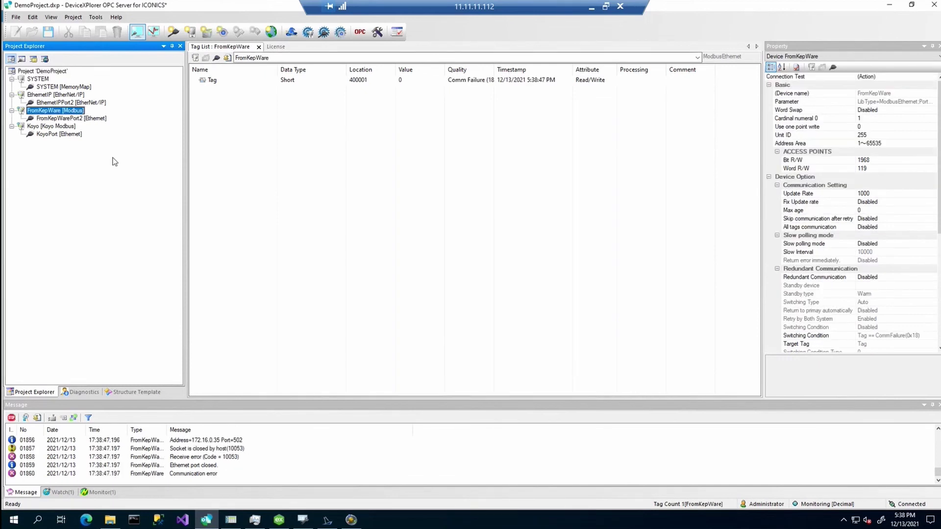
- Import the KEPServerEX tags from Device.csv in Documents into the FromKepWare device, overwriting existing tags with the same name
{"action": "left_click", "coordinate": [79, 118]}
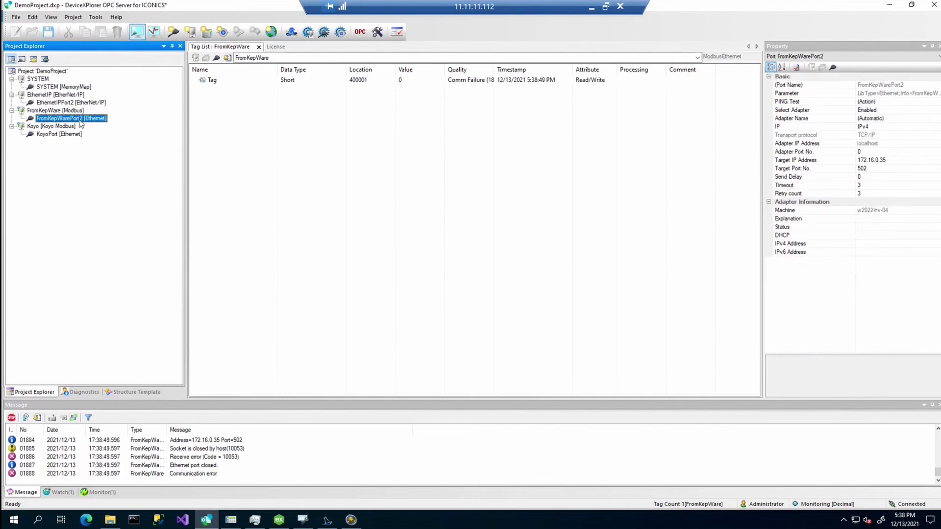
{"action": "right_click", "coordinate": [81, 124]}
{"action": "left_click", "coordinate": [61, 111]}
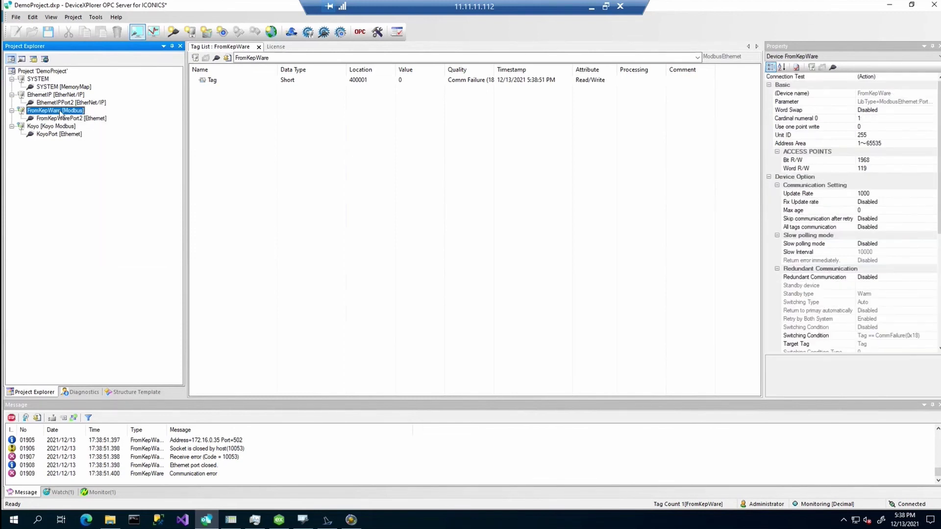
{"action": "right_click", "coordinate": [61, 111]}
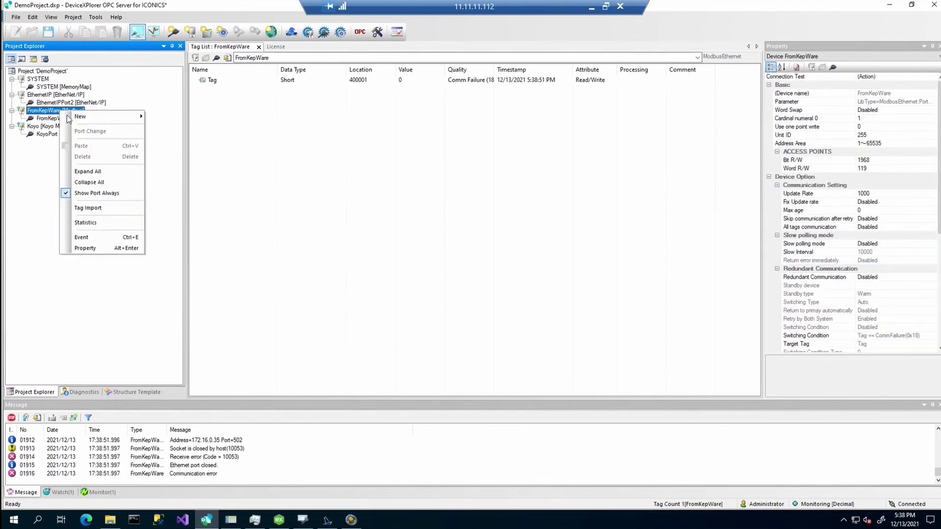
{"action": "left_click", "coordinate": [88, 210]}
{"action": "left_click", "coordinate": [588, 233]}
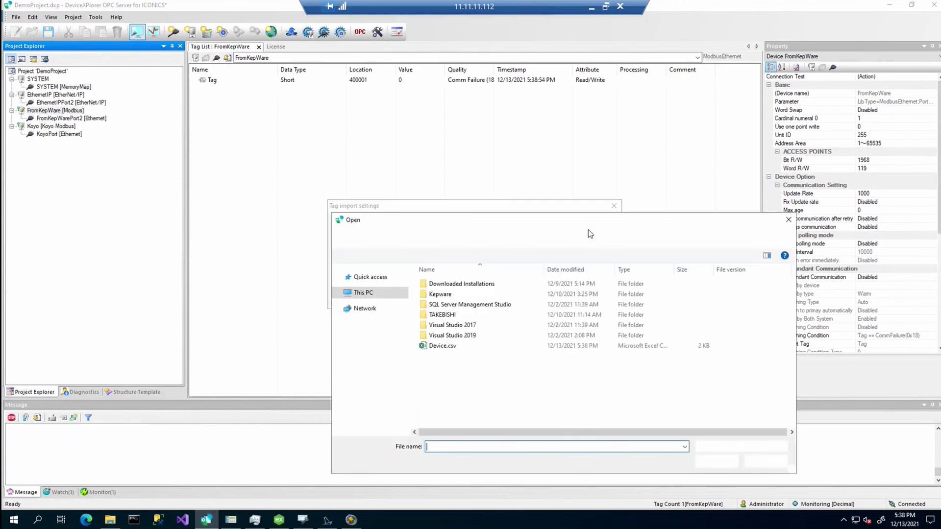
{"action": "double_click", "coordinate": [443, 346]}
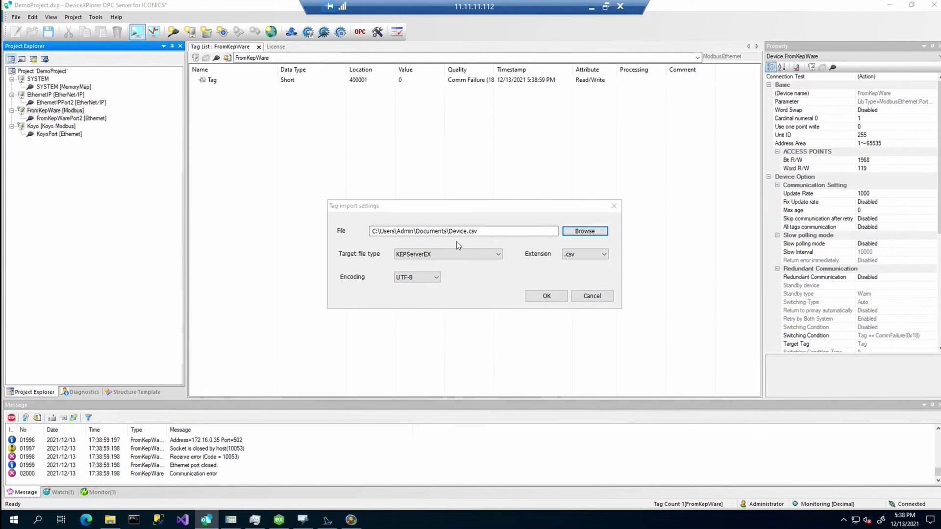
{"action": "left_click", "coordinate": [543, 296]}
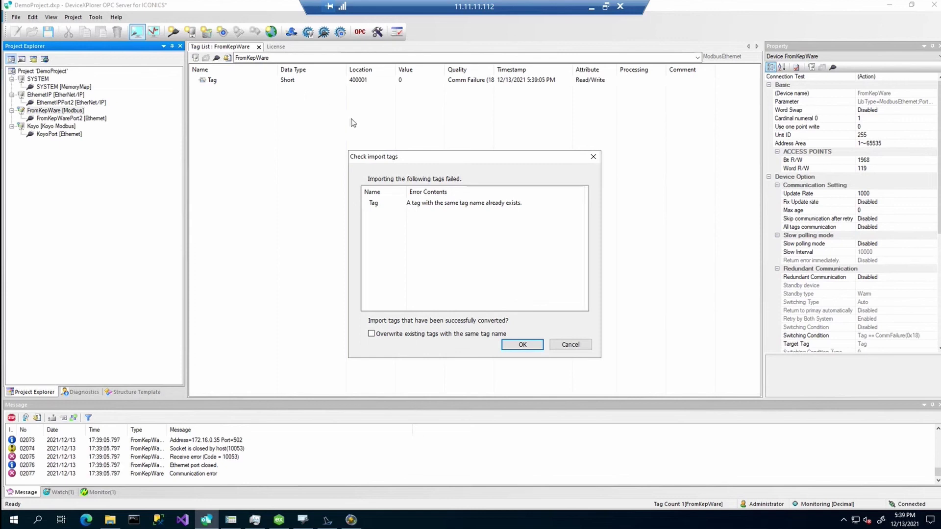
{"action": "left_click", "coordinate": [371, 335]}
{"action": "left_click", "coordinate": [525, 345]}
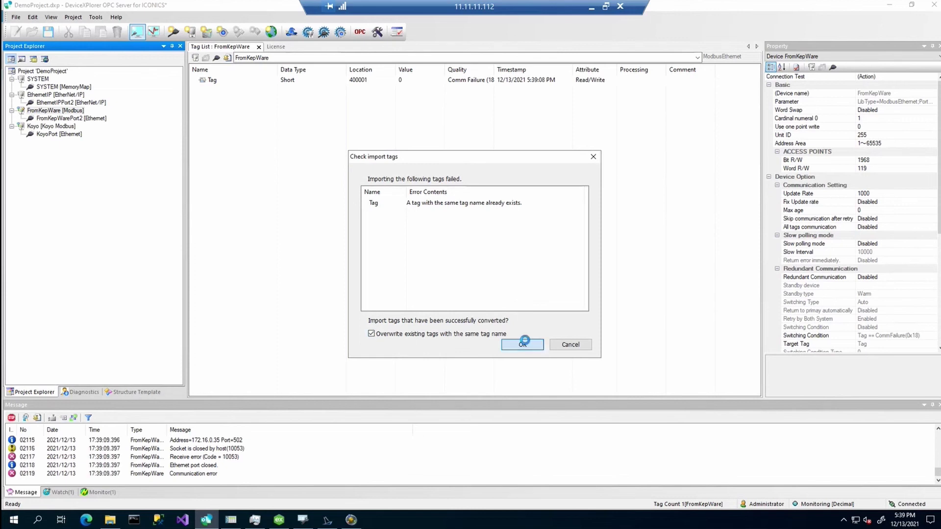
{"action": "left_click", "coordinate": [496, 280]}
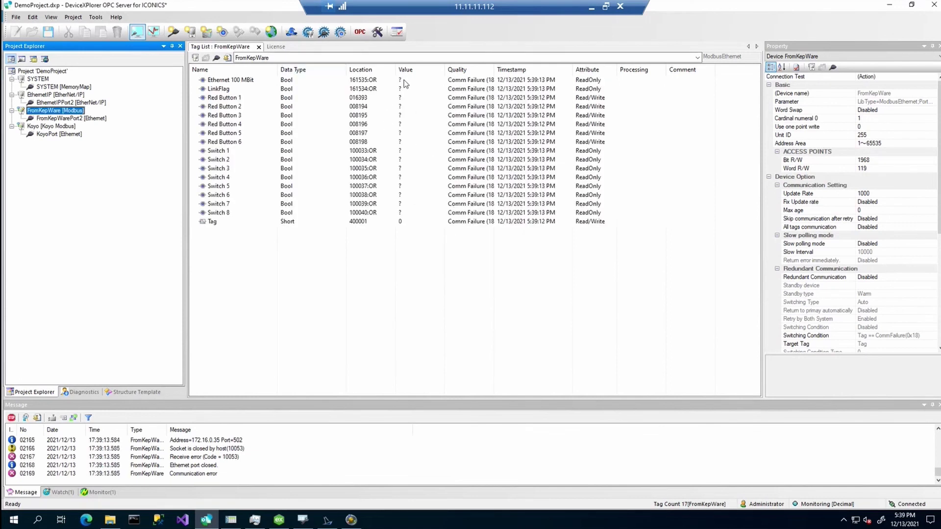
- Restart monitoring and check the quality of the FromKepWare tags and the communication messages
{"action": "left_click", "coordinate": [137, 31]}
{"action": "left_click", "coordinate": [137, 34]}
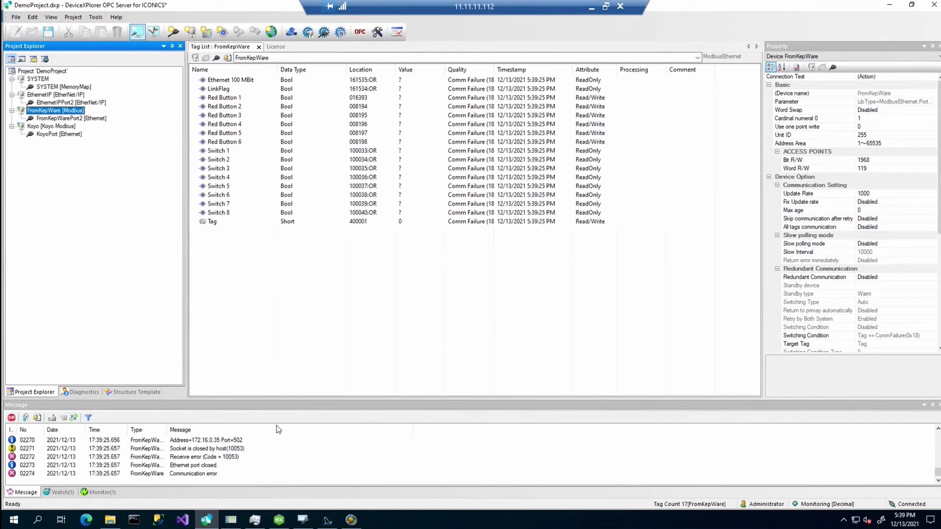
{"action": "left_click", "coordinate": [206, 472]}
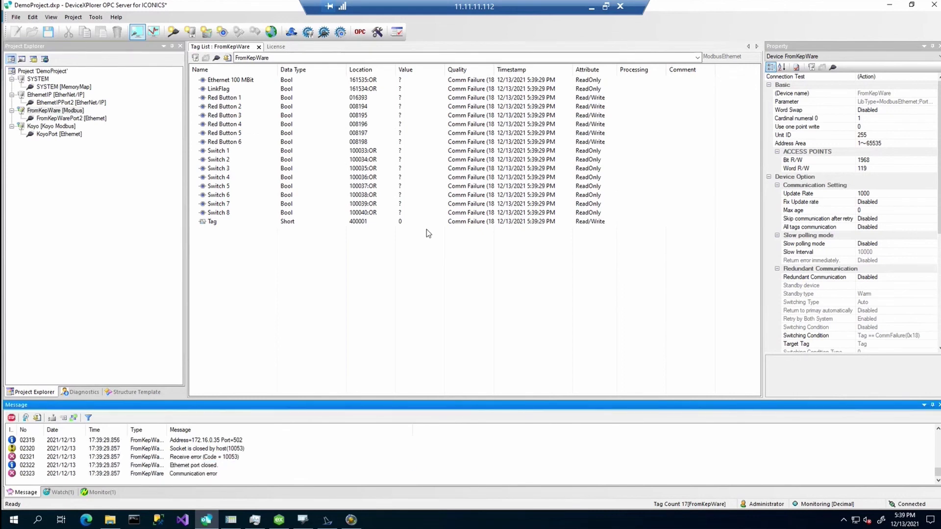